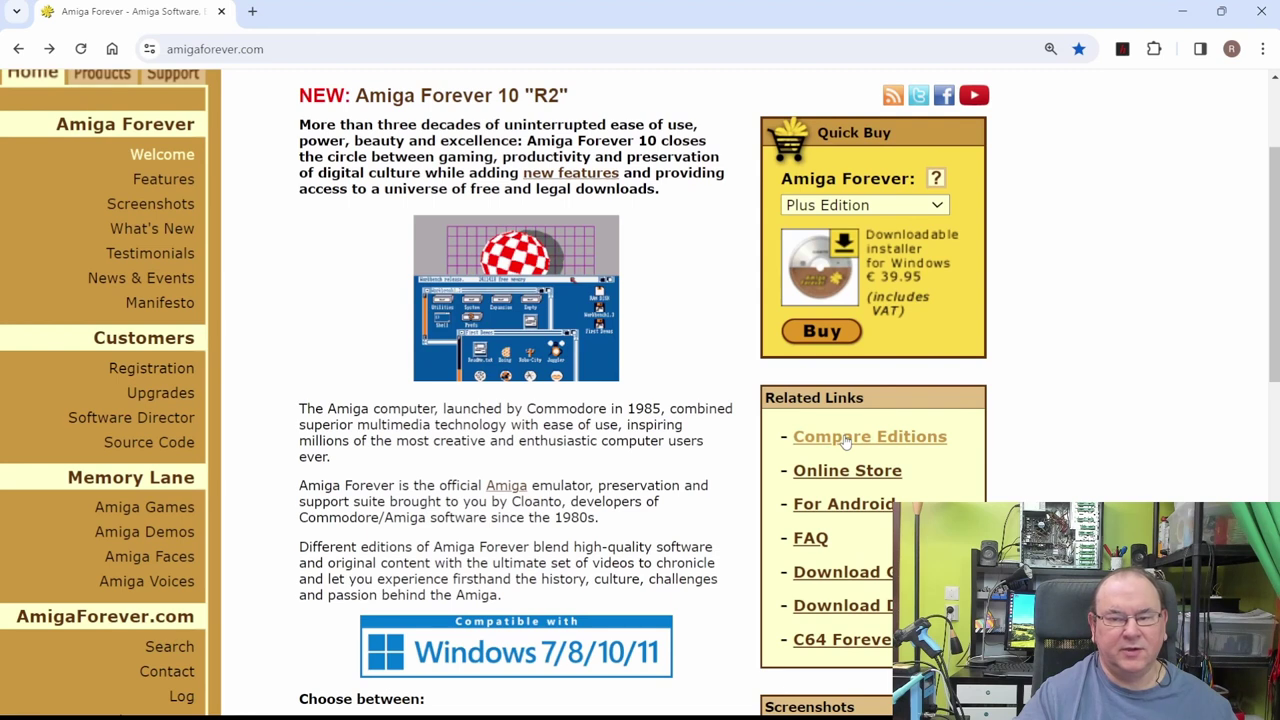
Open the comparison of Amiga Forever editions on amigaforever.com
click(845, 437)
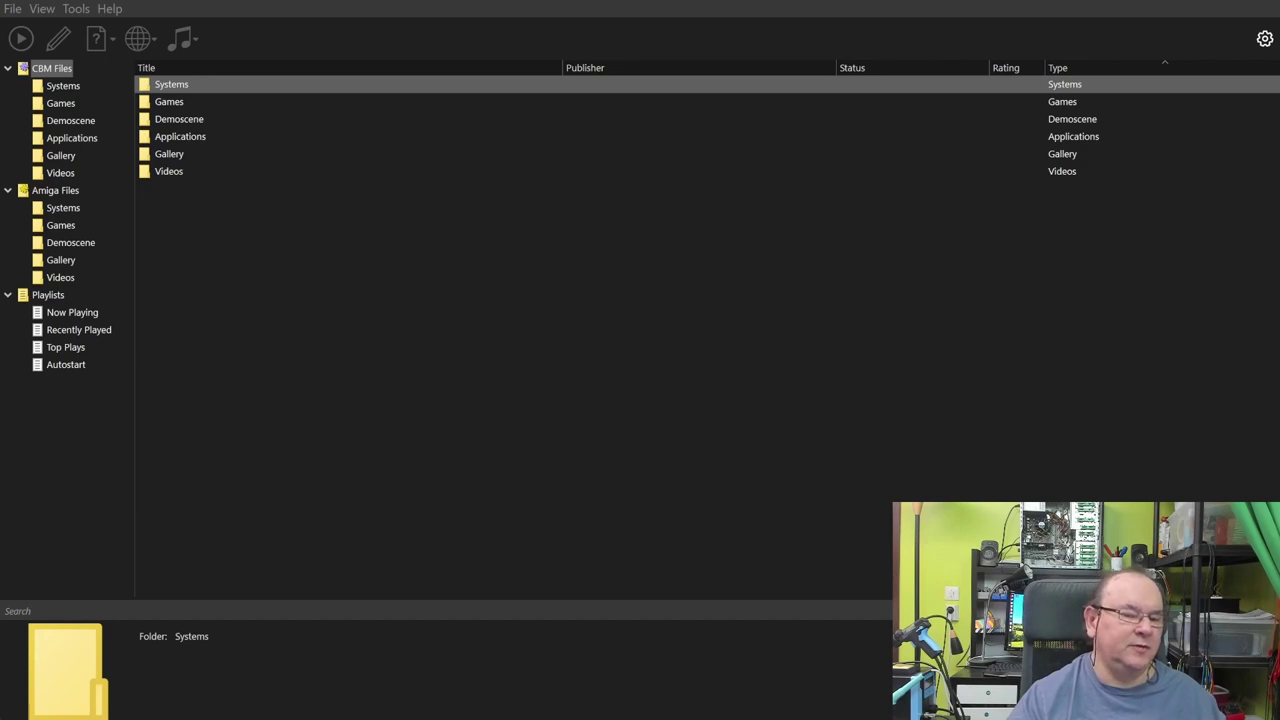
Switch to the emulator's library and look through the Amiga Files folder and the CBM systems, games, demoscene, applications, gallery and videos
click(55, 190)
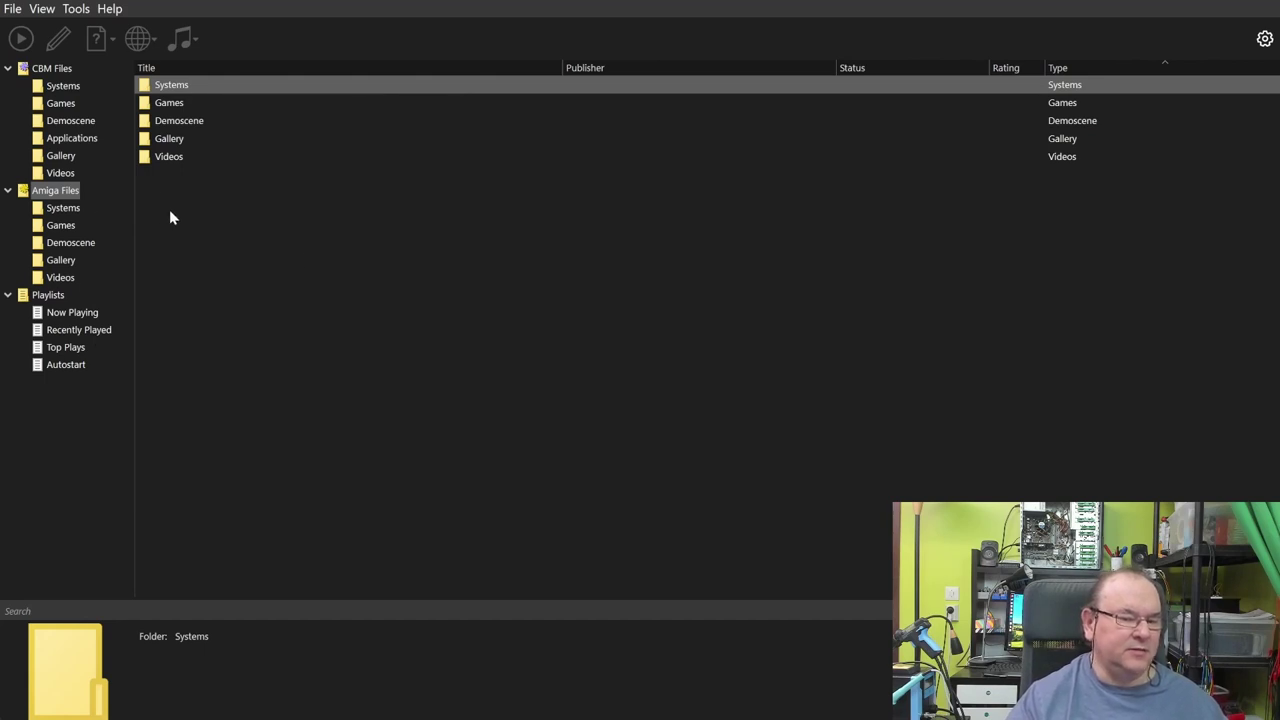
click(62, 87)
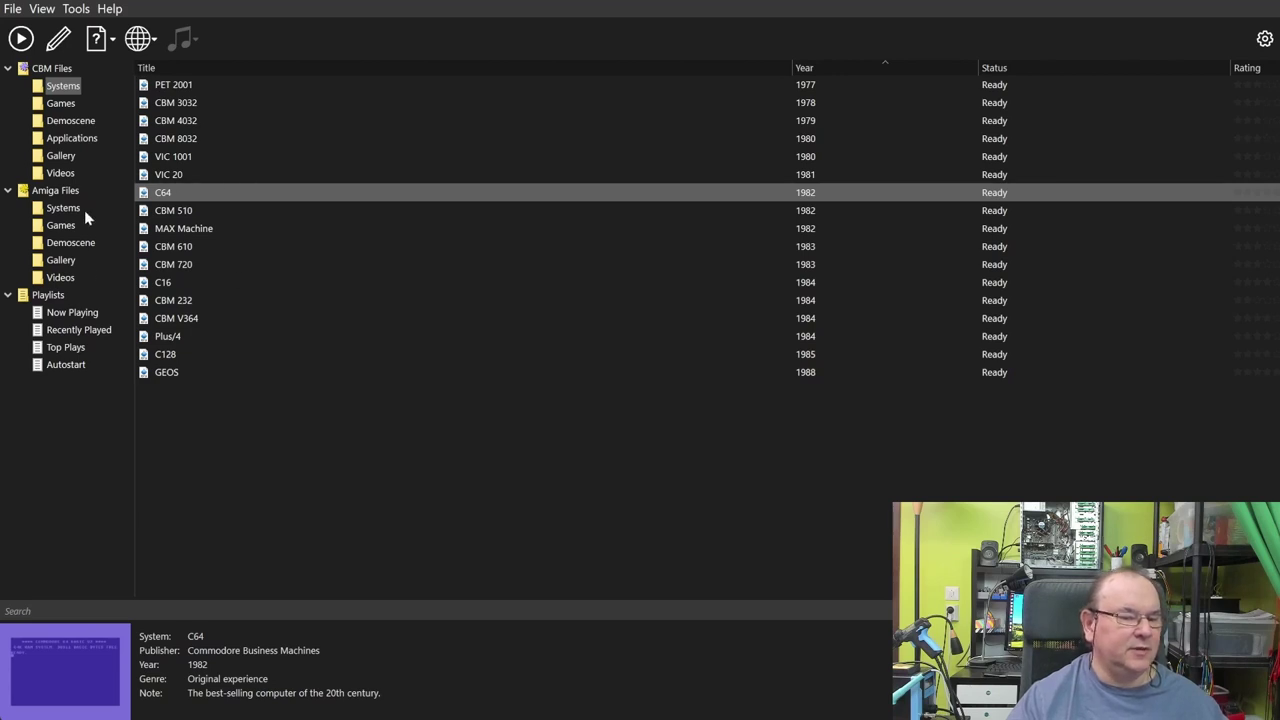
click(64, 104)
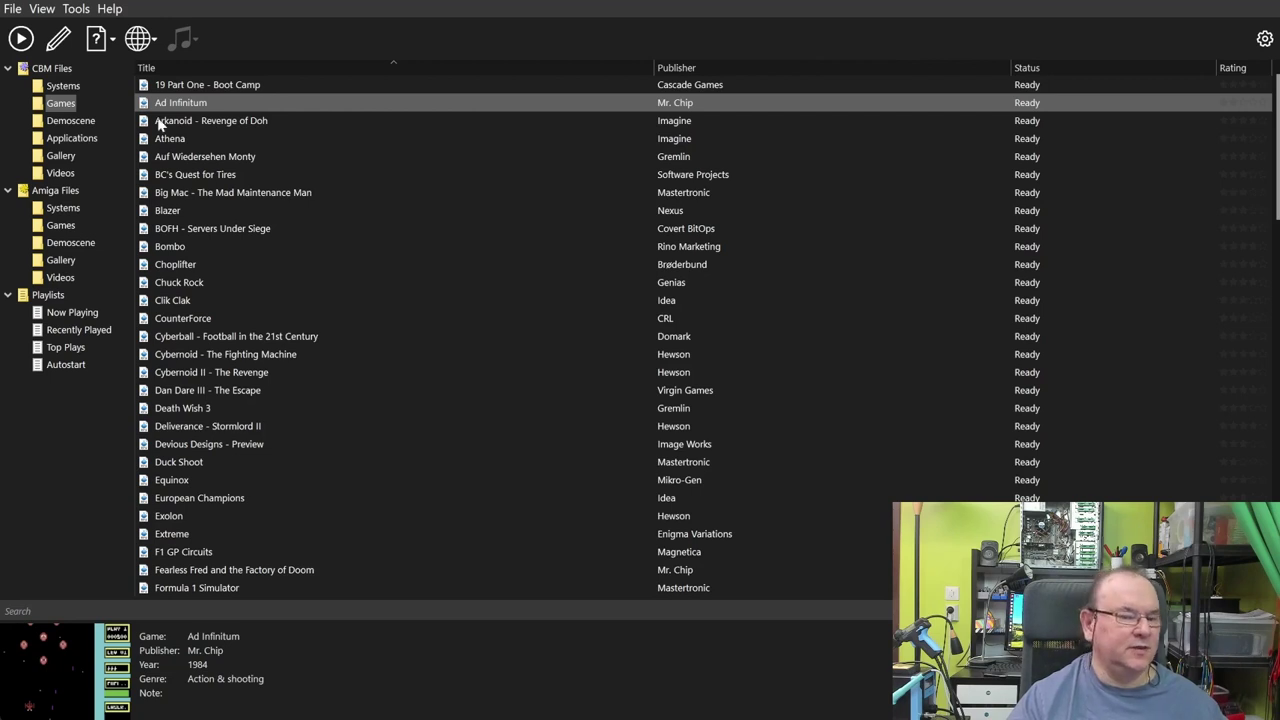
click(86, 126)
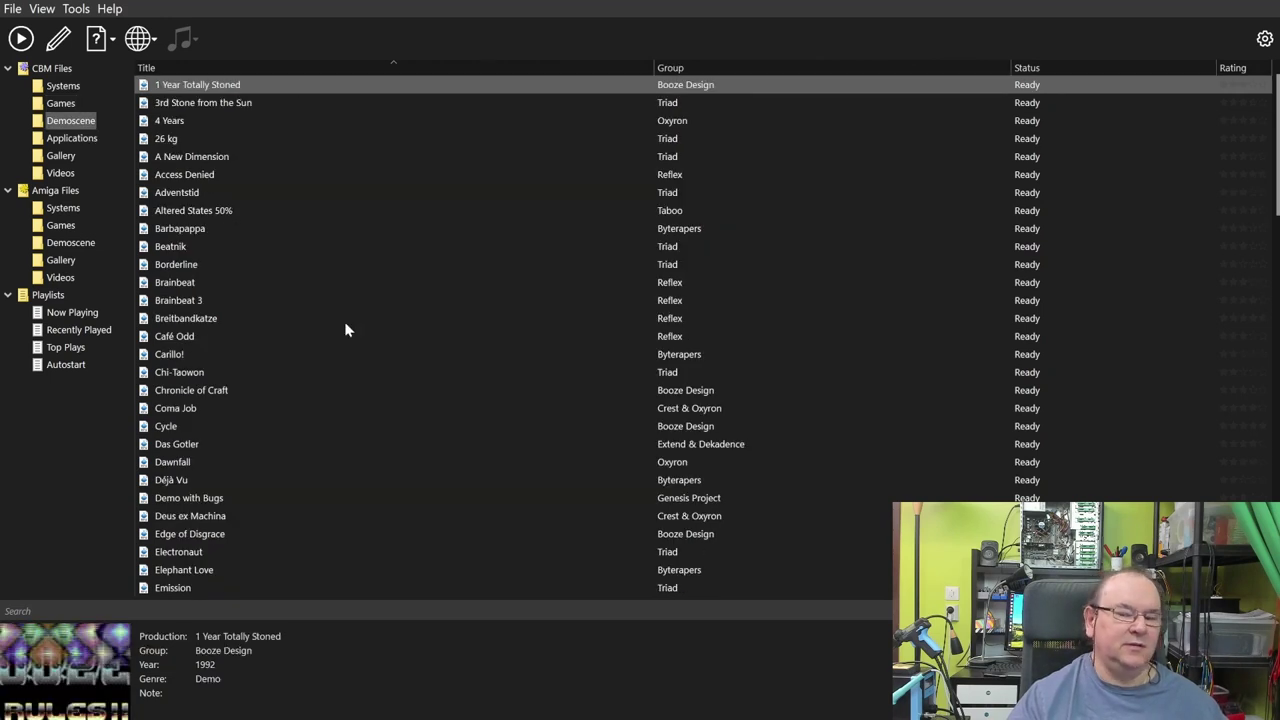
click(86, 143)
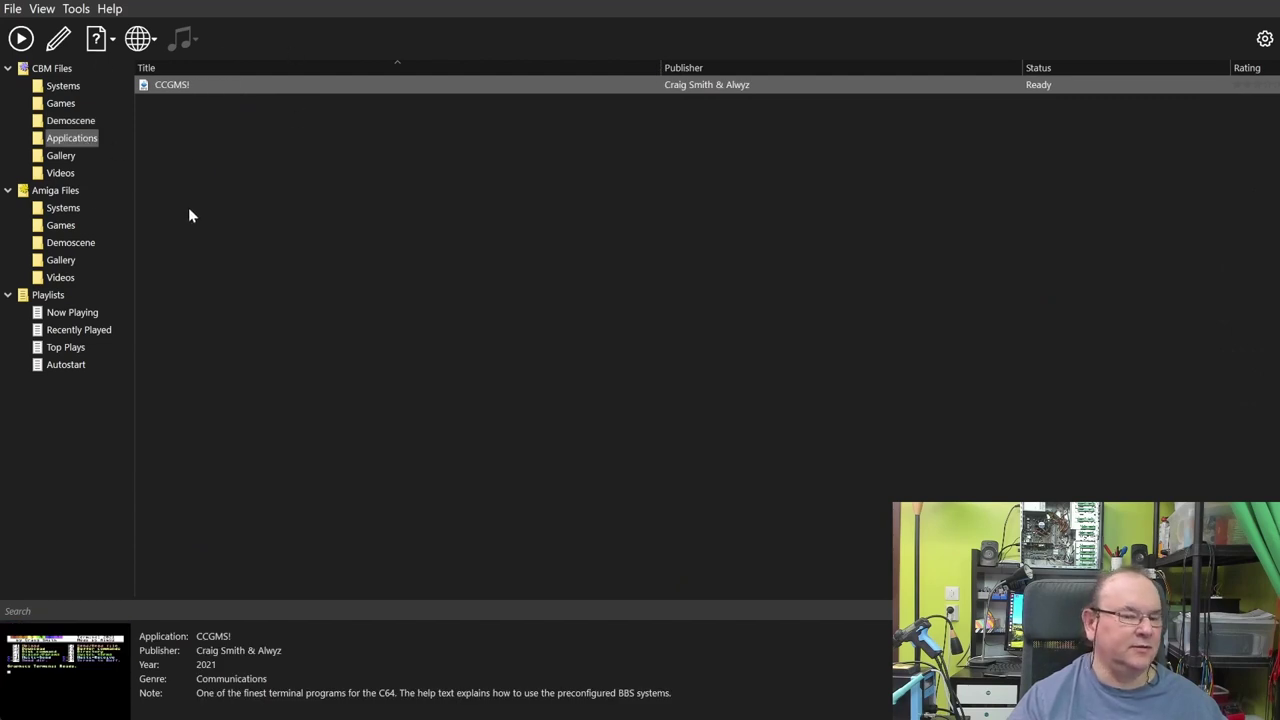
click(60, 163)
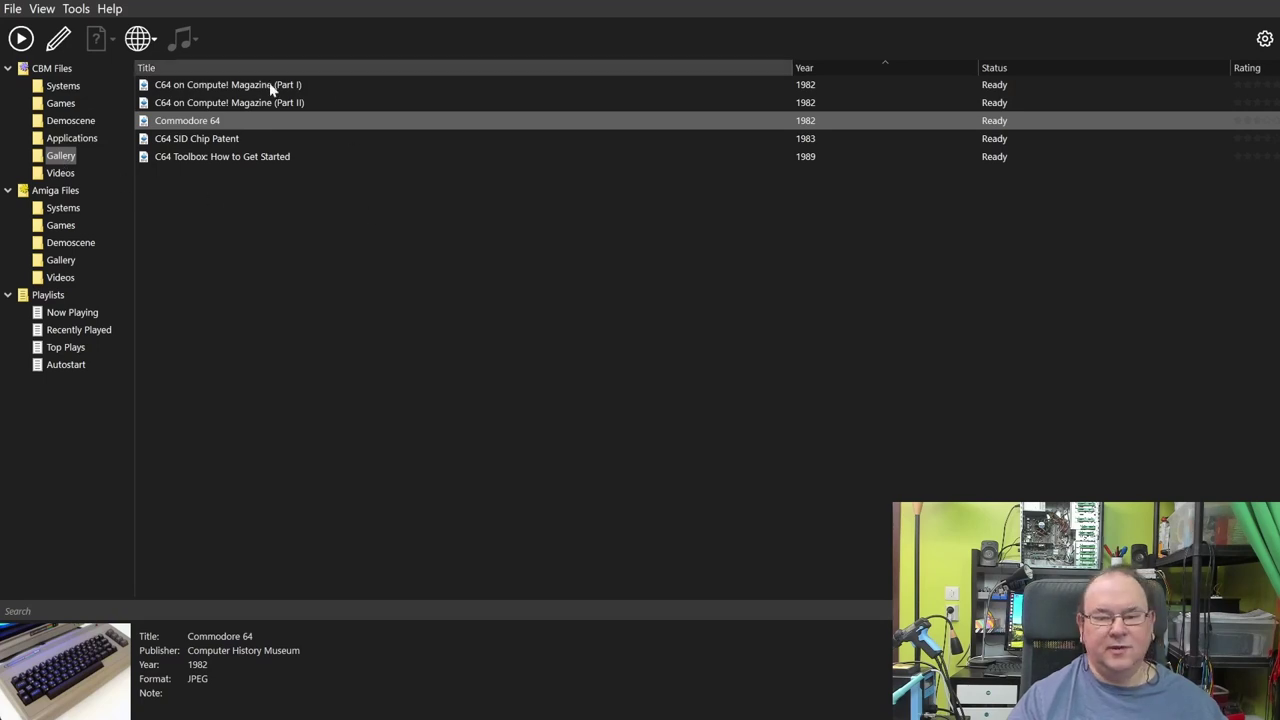
click(59, 174)
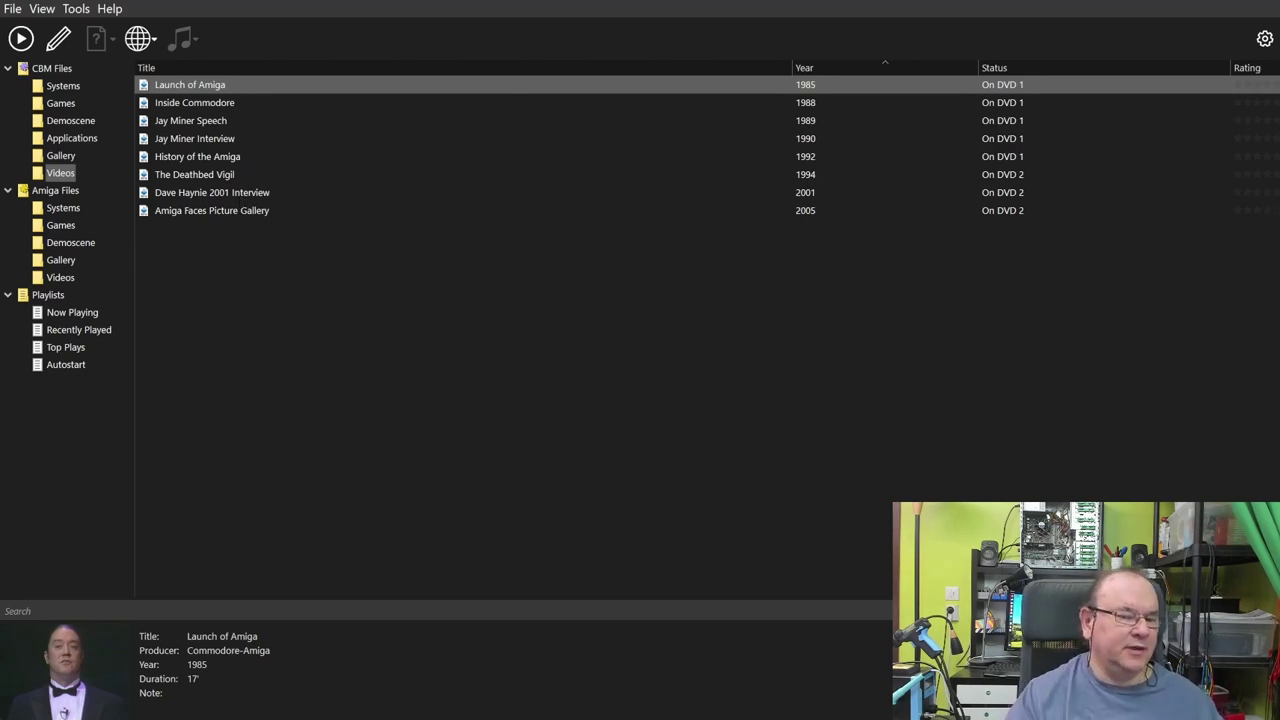
Launch the C64 from the CBM systems, enter and run 10 PRINT "HELLO WORLD", and exit the emulation
click(57, 88)
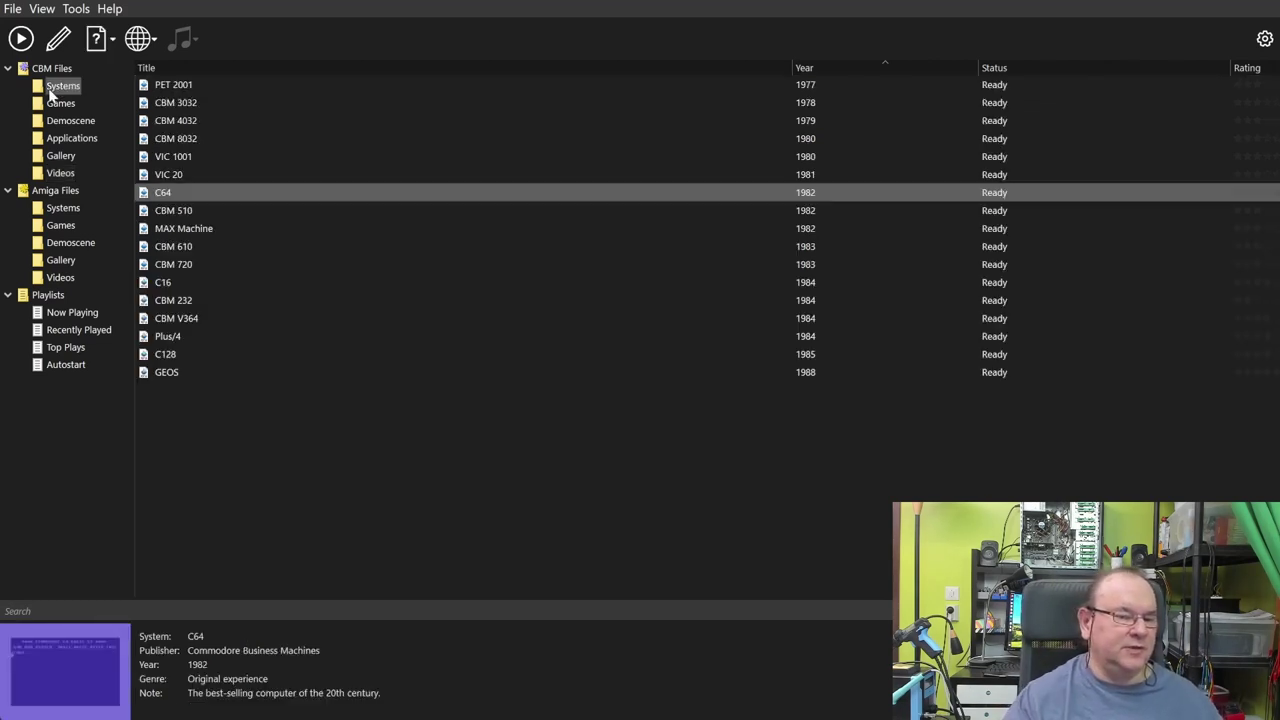
double_click(222, 199)
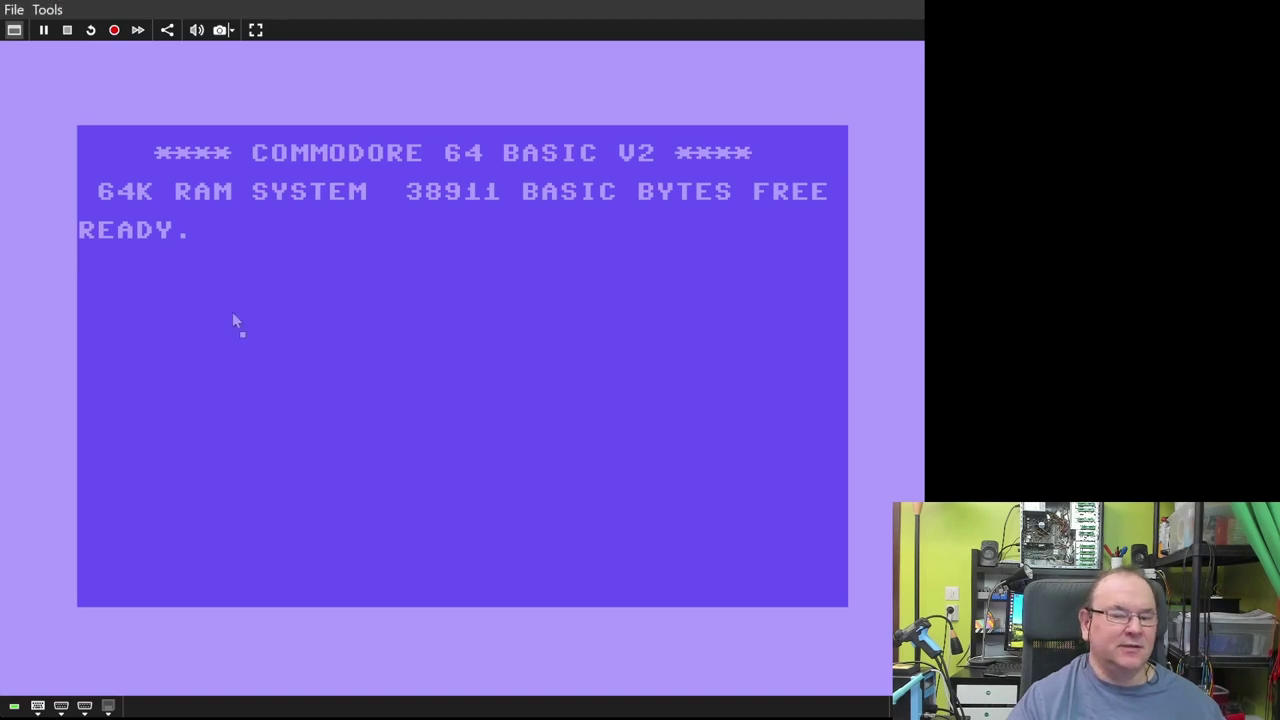
text(10 PRINT "HELLO WORLD")
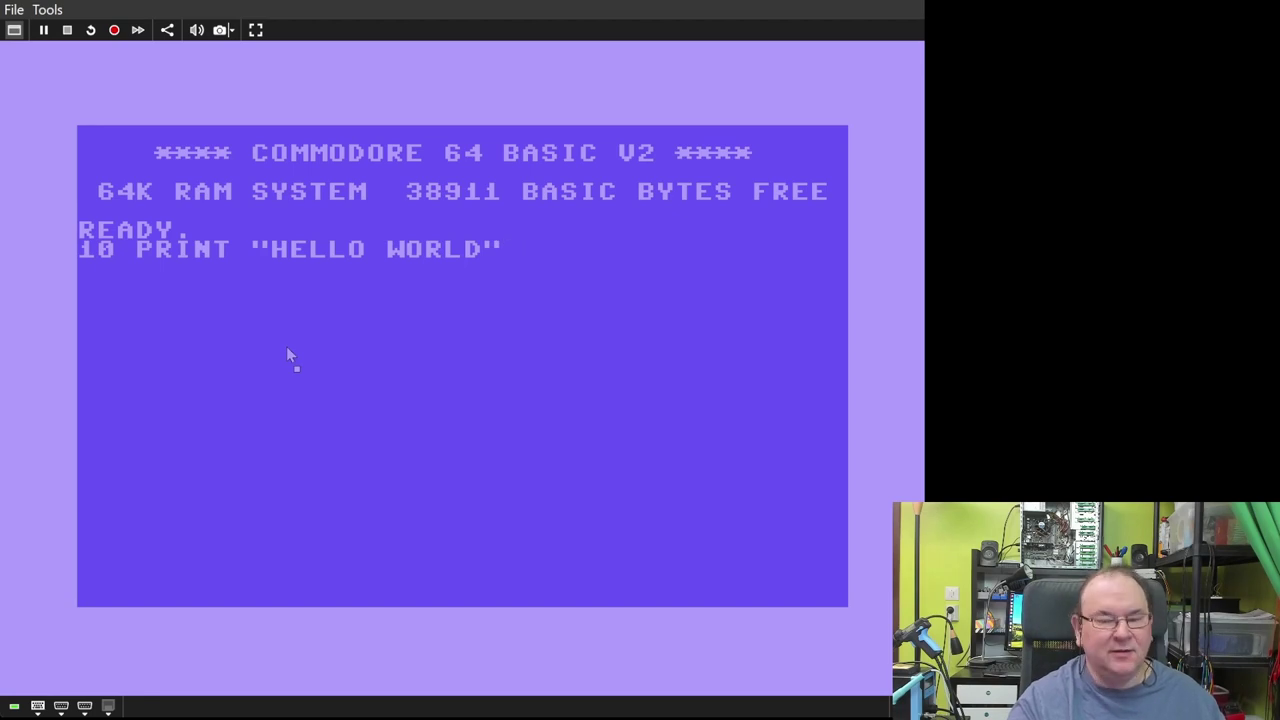
key(Return)
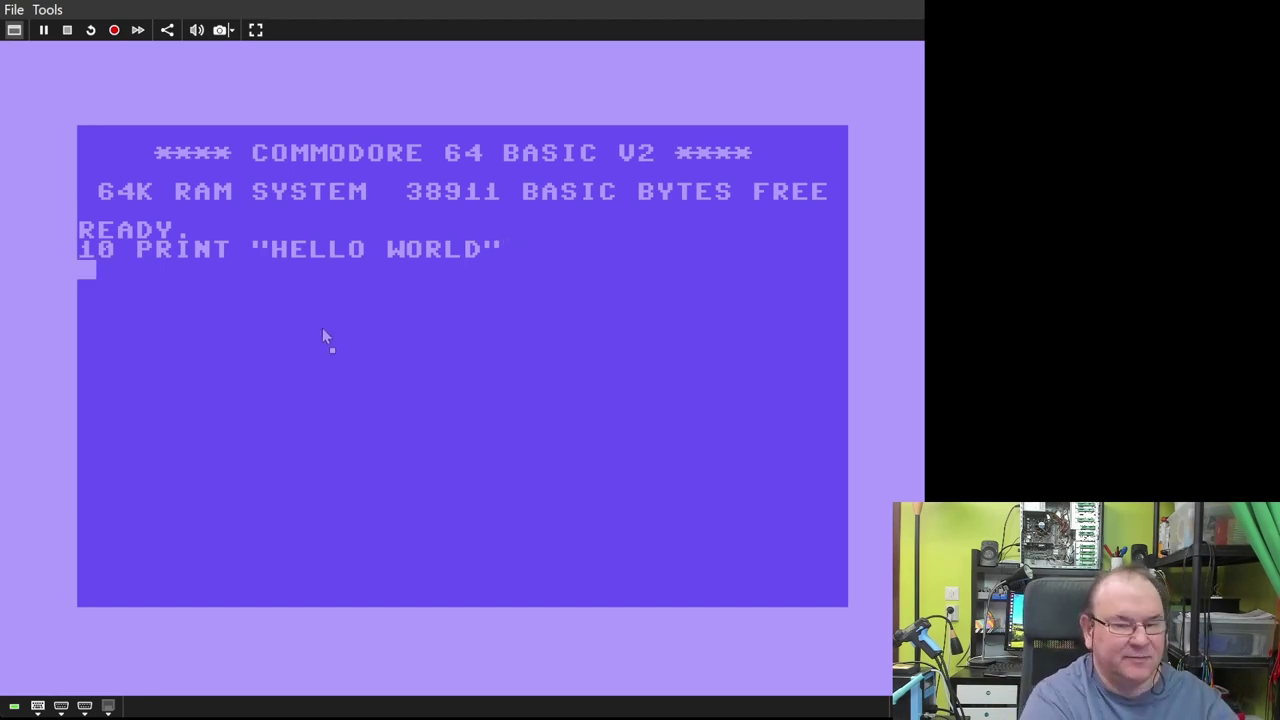
text(RUN)
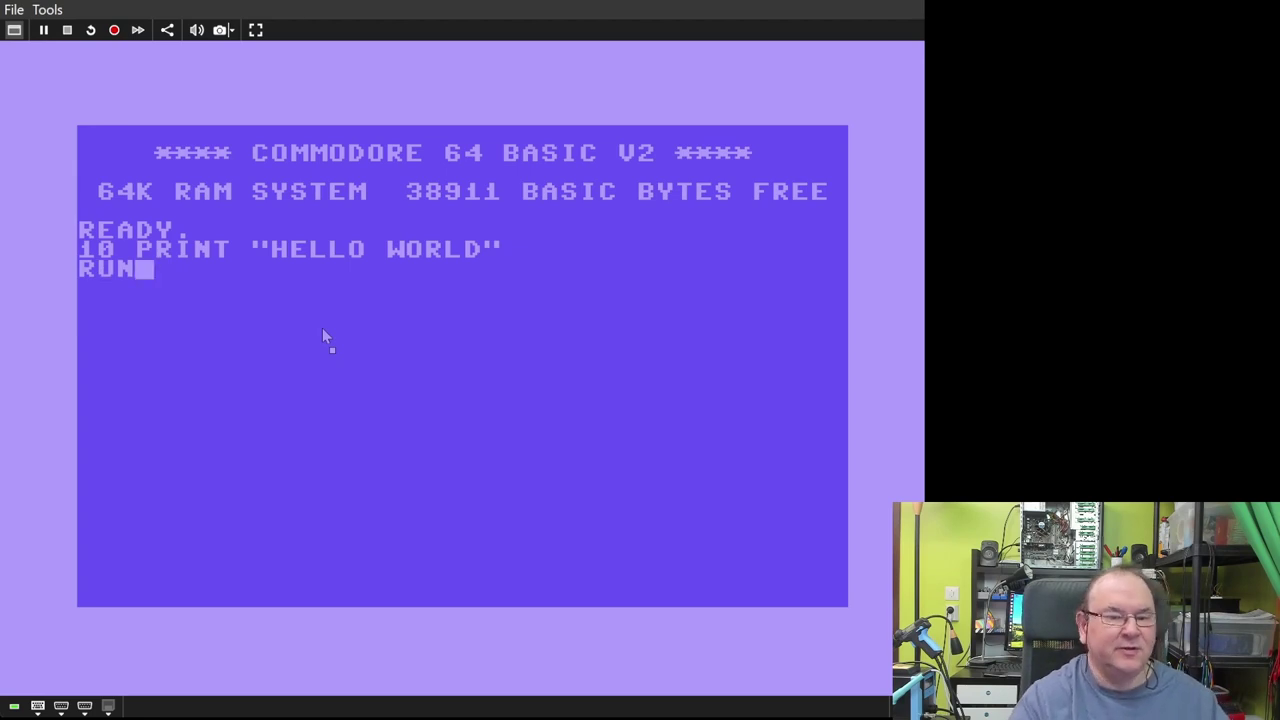
key(Return)
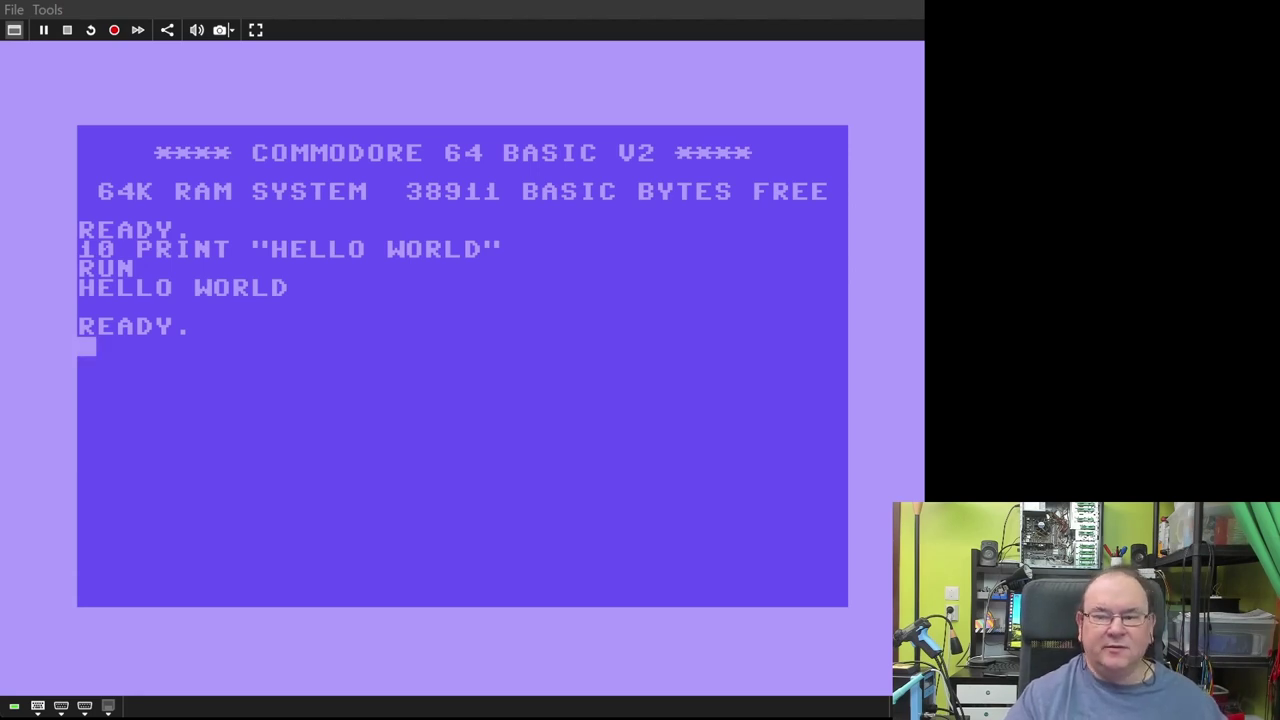
key(Escape)
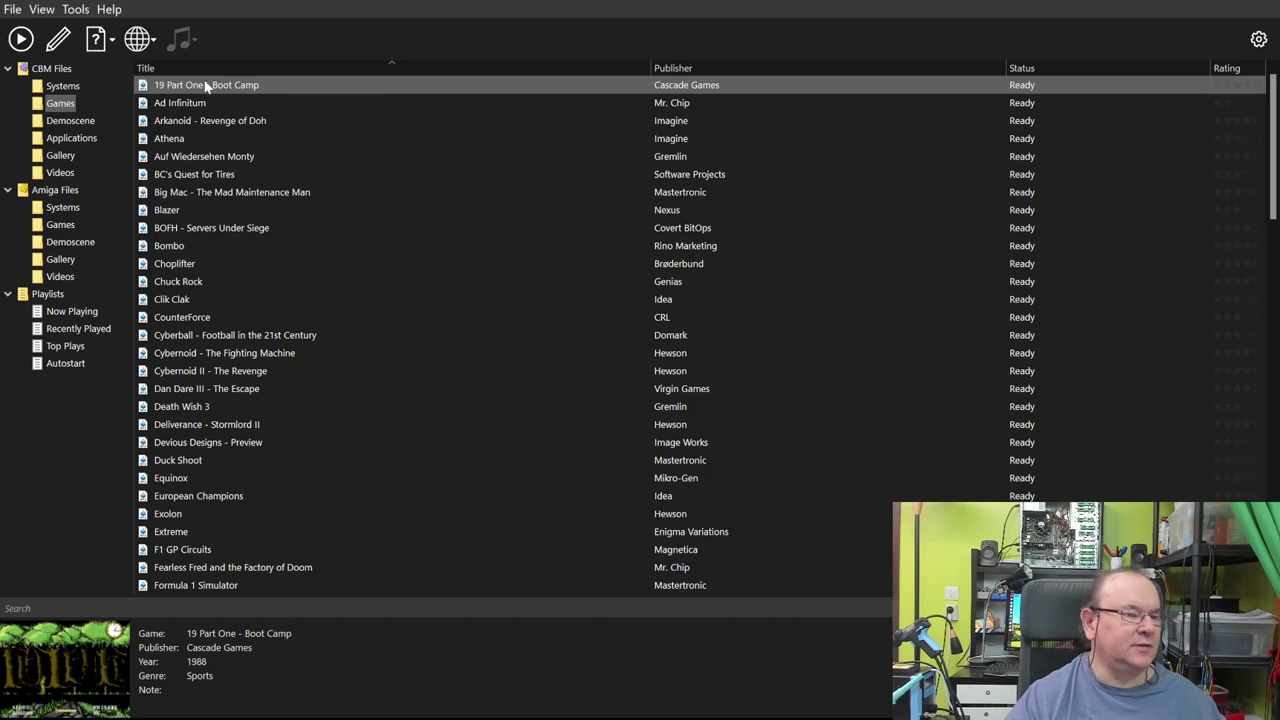
Launch the CBM game 19 Part One - Boot Camp and register one new recruit with a name
double_click(263, 93)
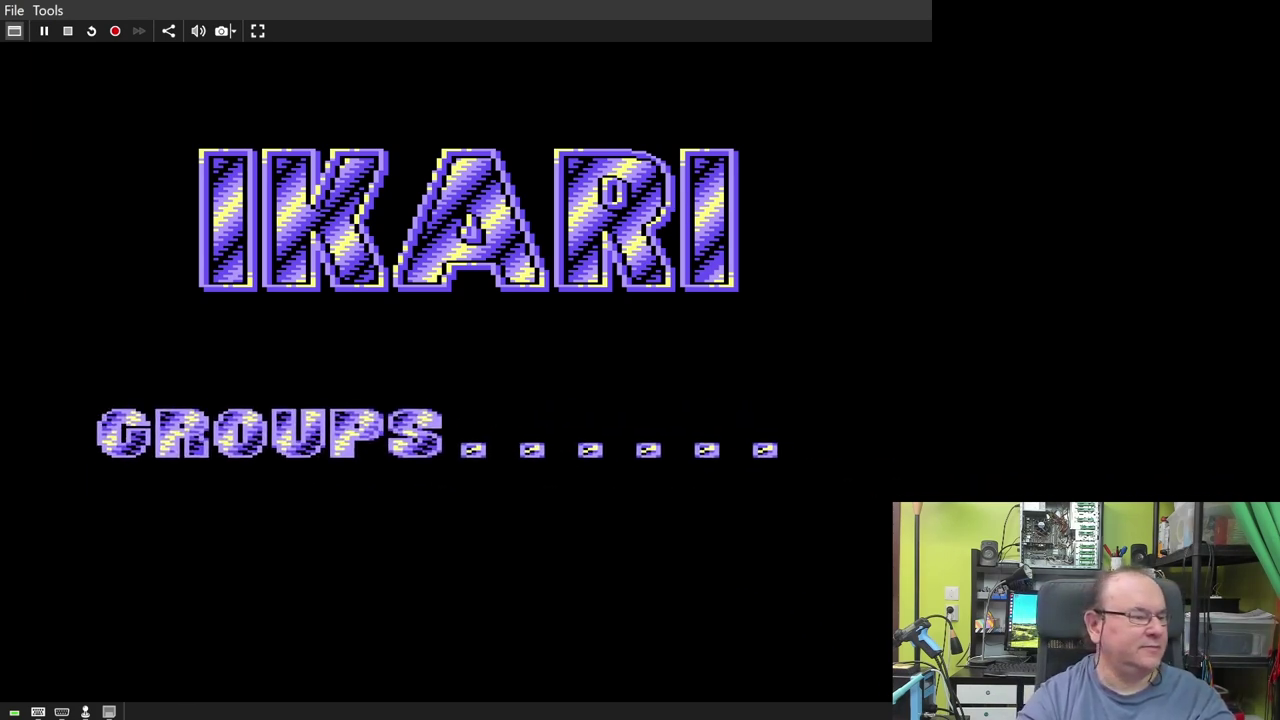
key(space)
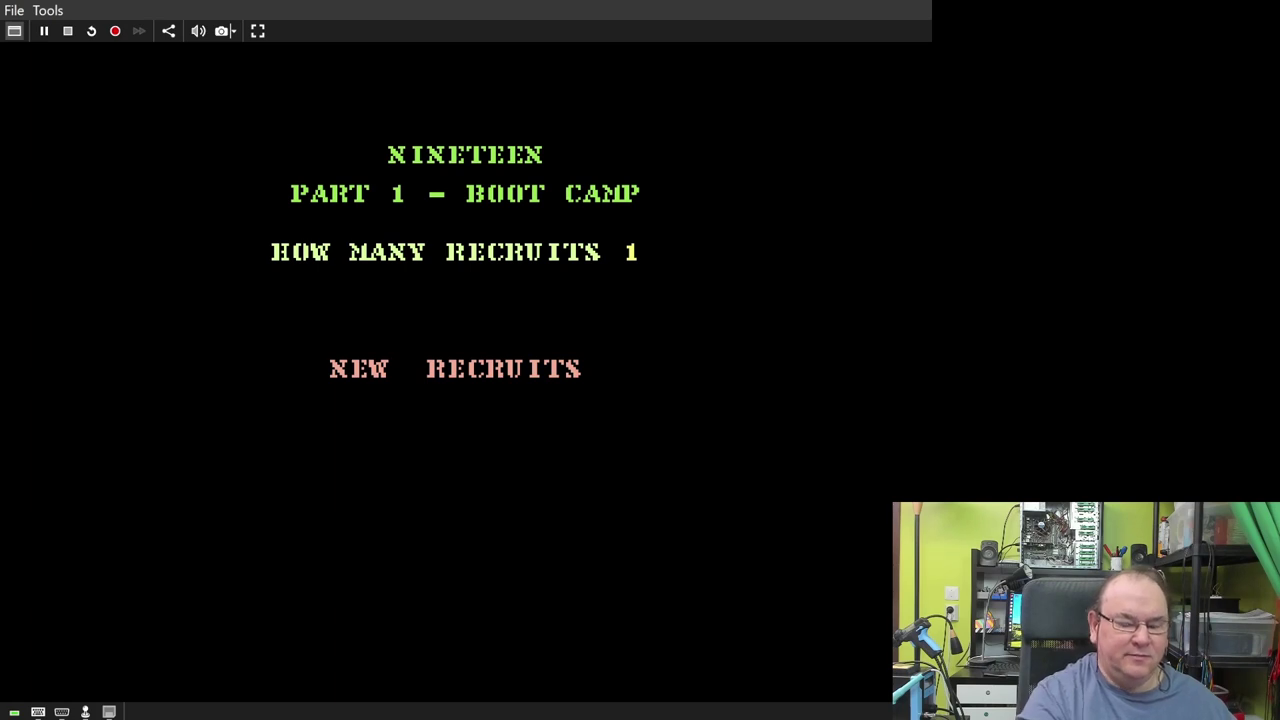
key(Return)
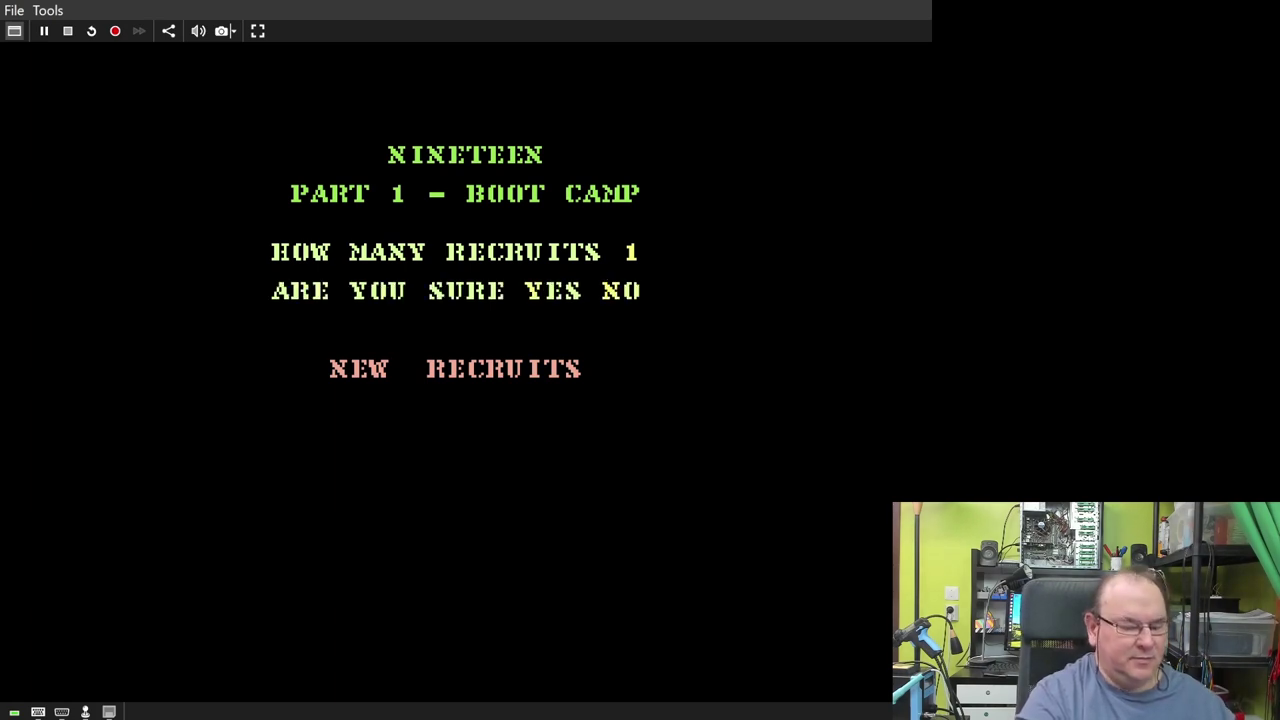
key(y)
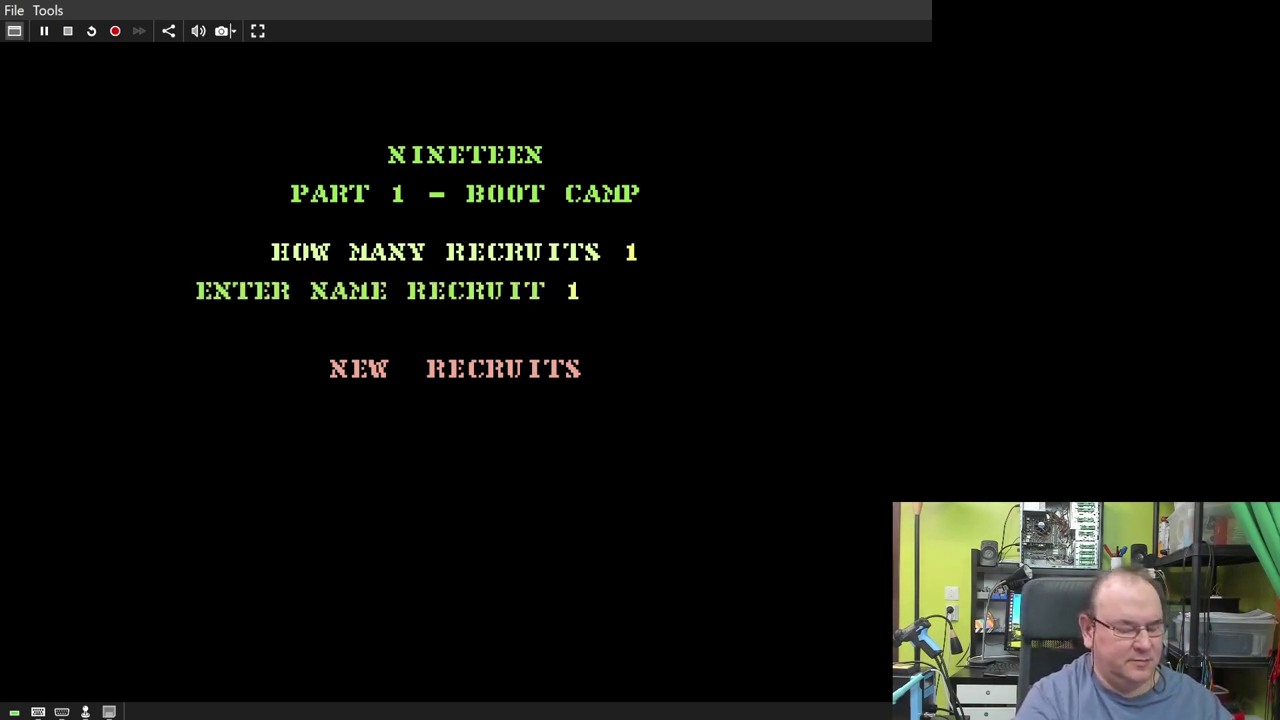
text(JOE)
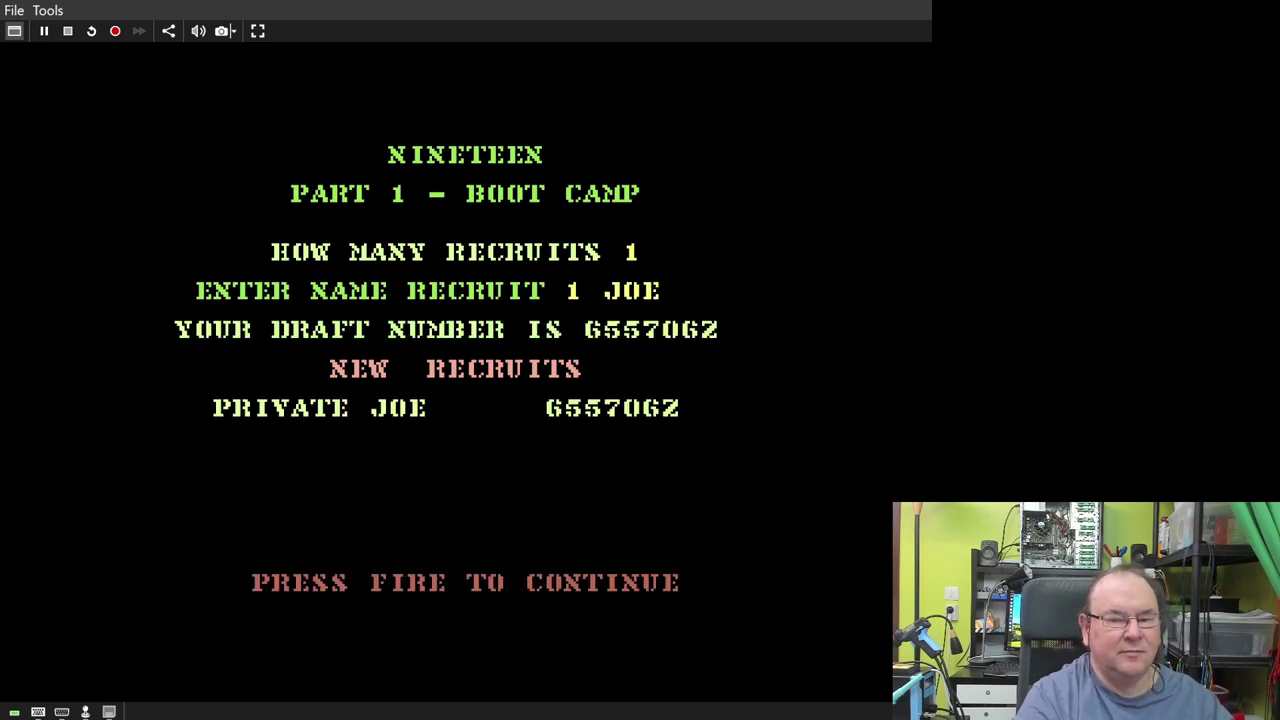
Load the Boot Camp game's Assault Course event and continue past its credits
key(space)
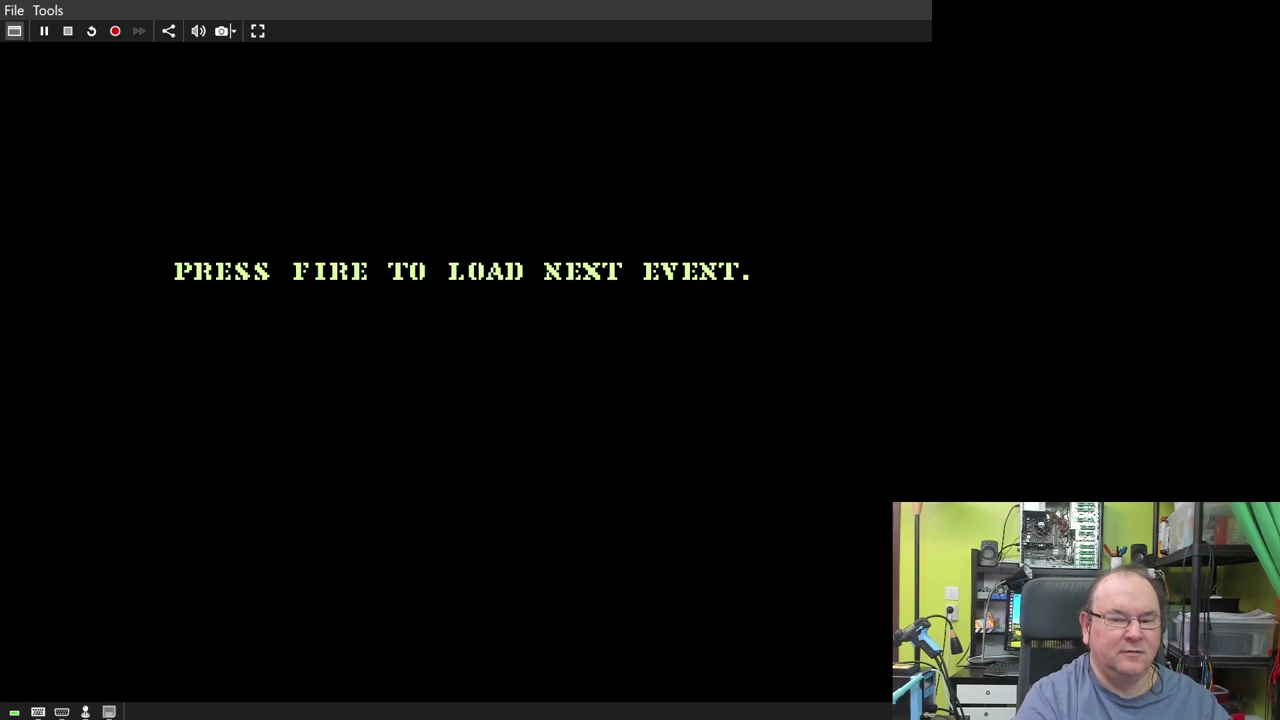
key(space)
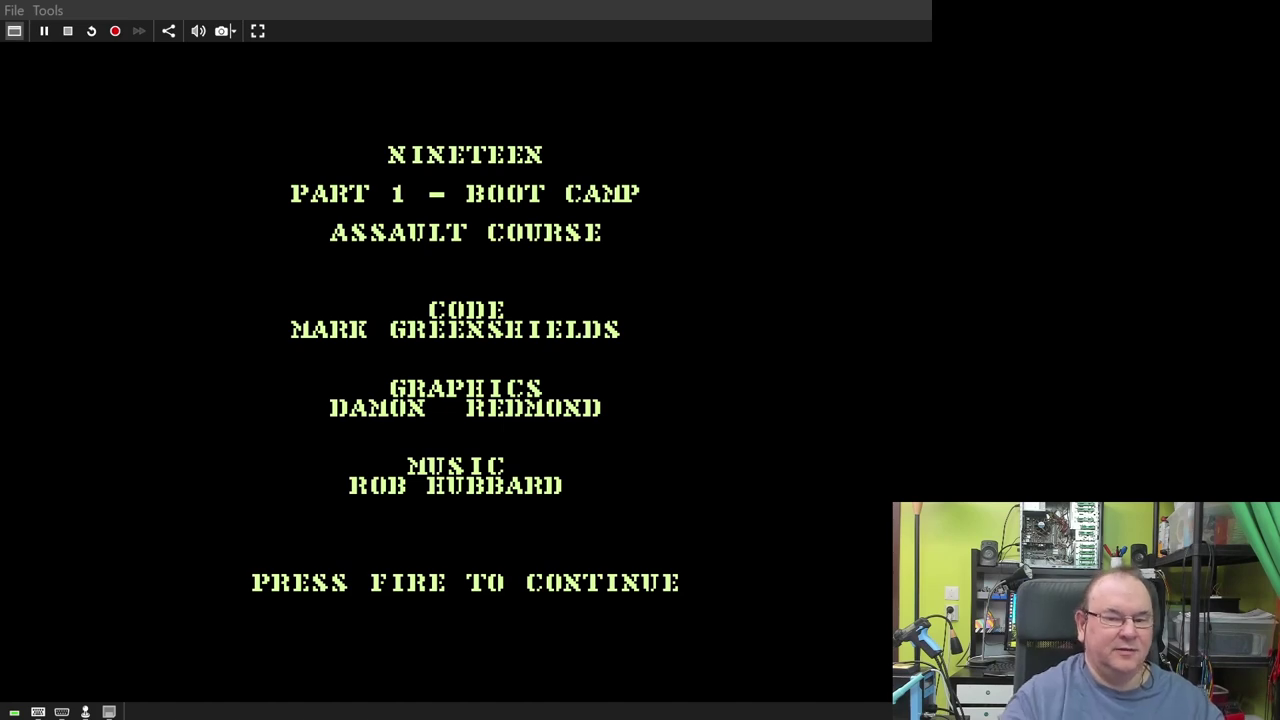
click(544, 421)
key(space)
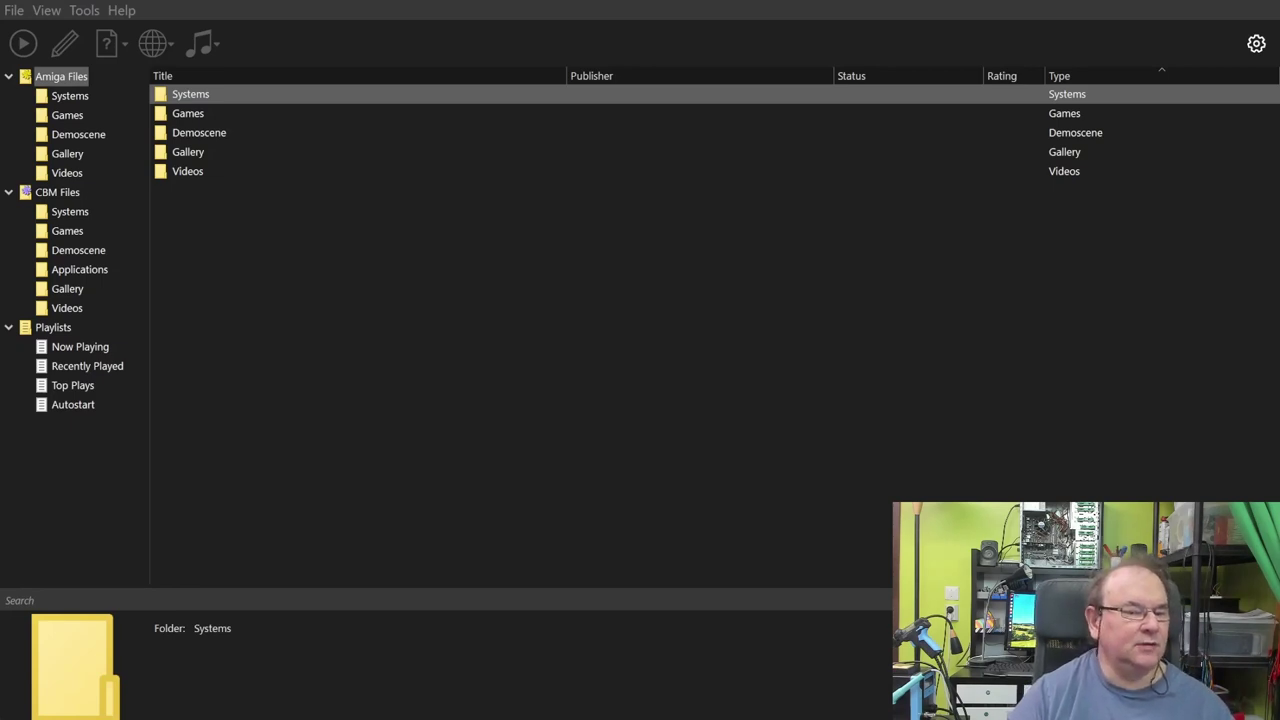
Open the Amiga 500 from the Amiga systems for editing
click(83, 100)
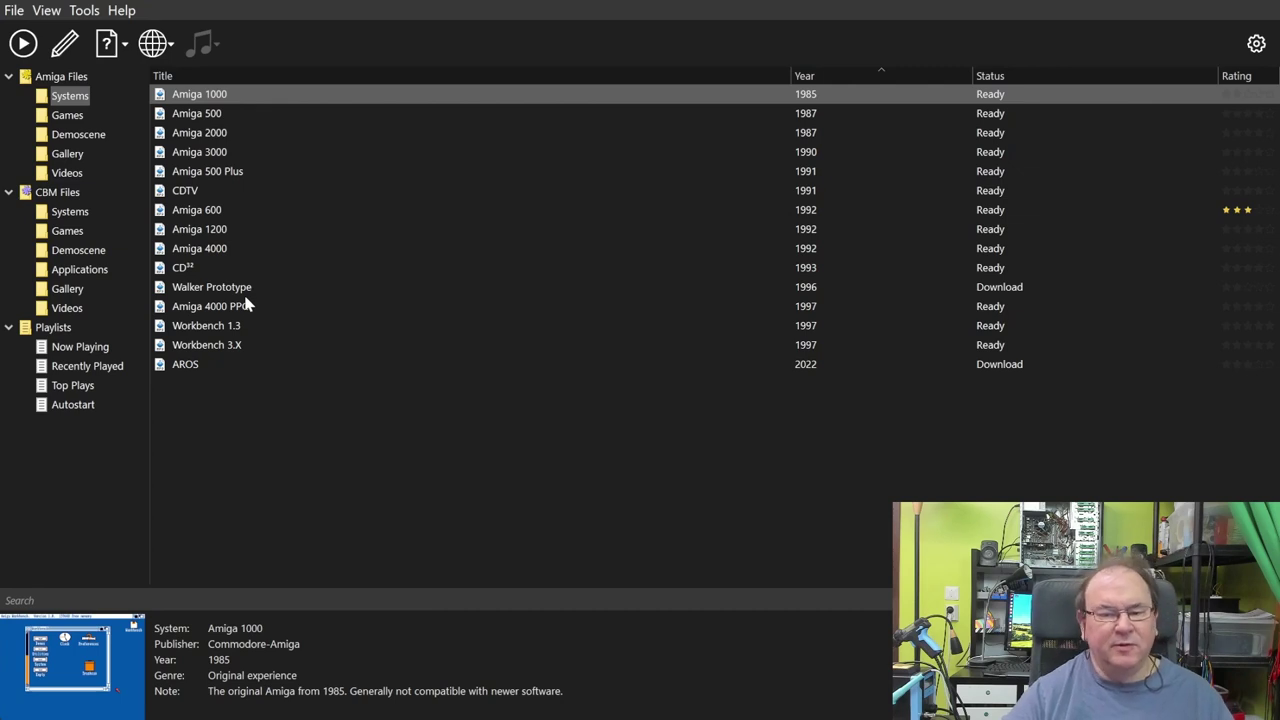
click(194, 119)
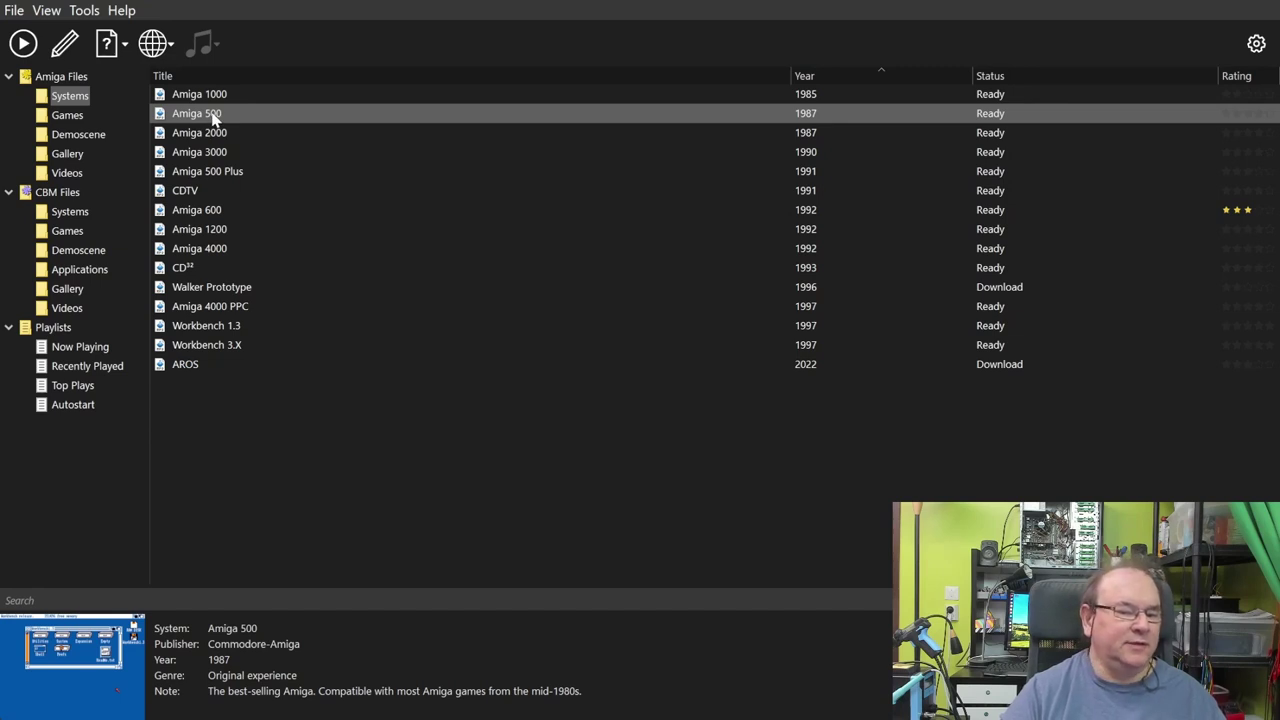
double_click(213, 117)
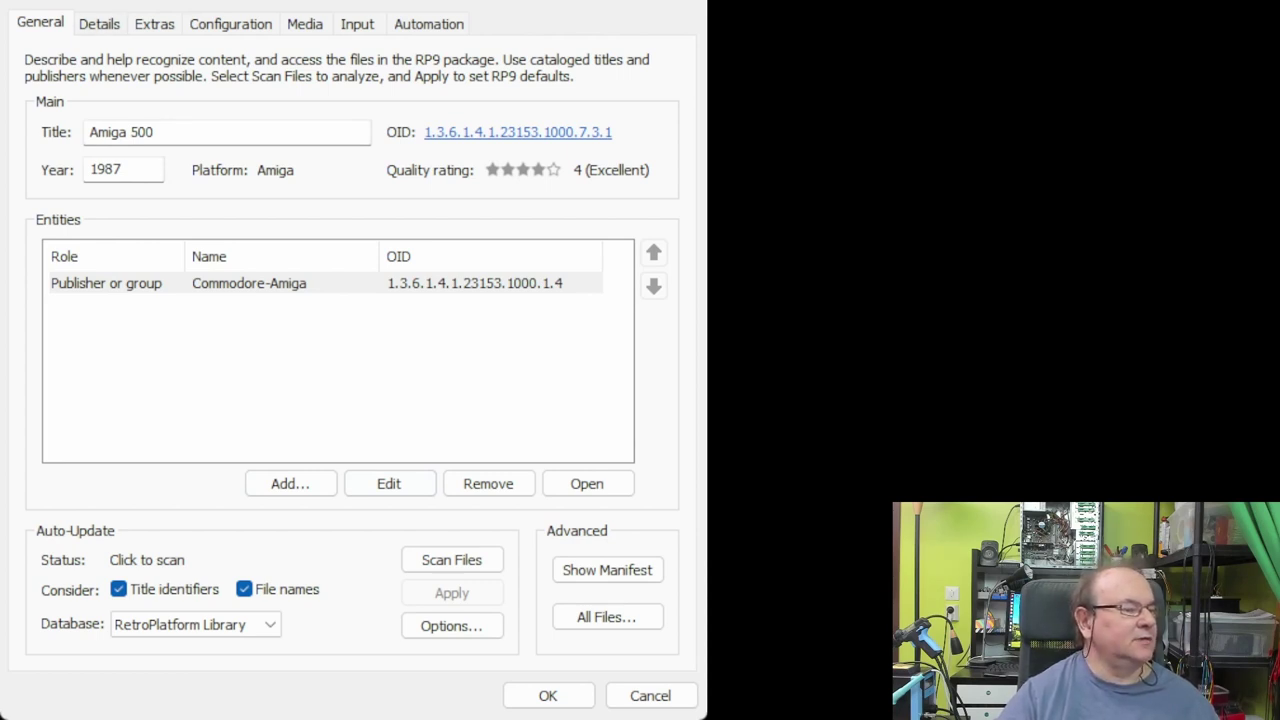
Review the Amiga 500's details, extras, configuration, media, input and automation settings, switching the Joystick play option on and off again
click(99, 24)
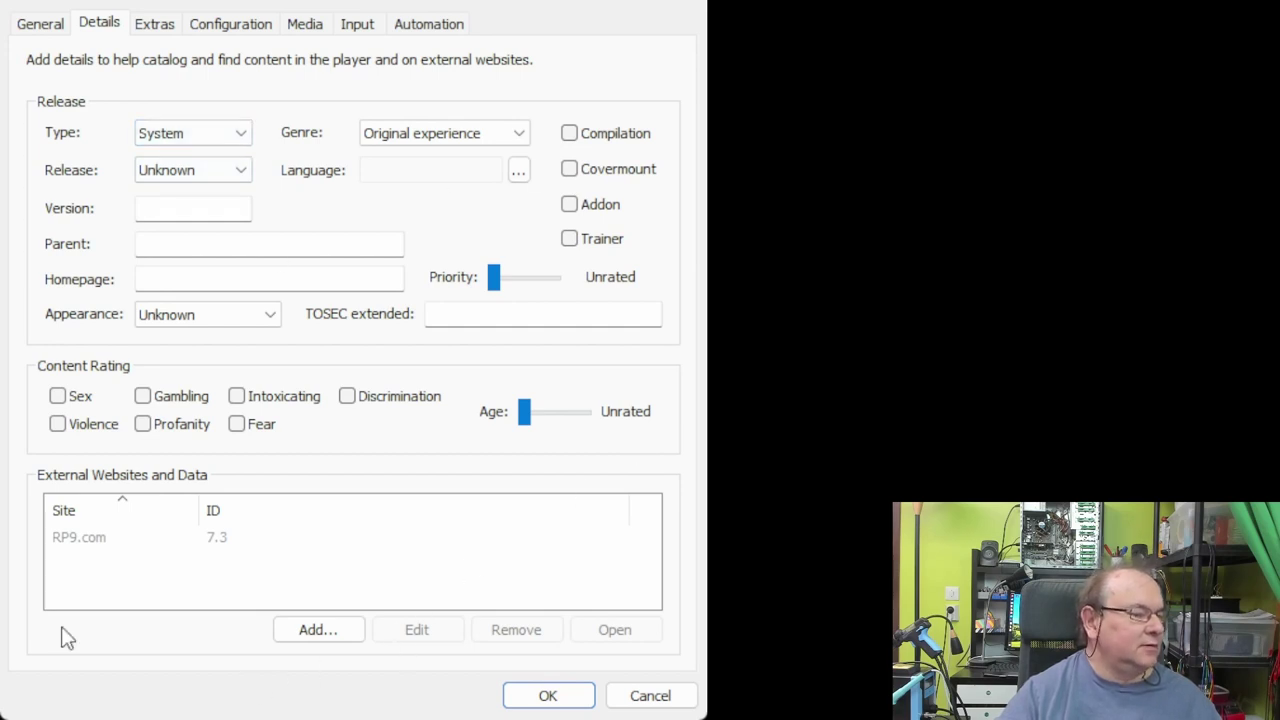
click(160, 32)
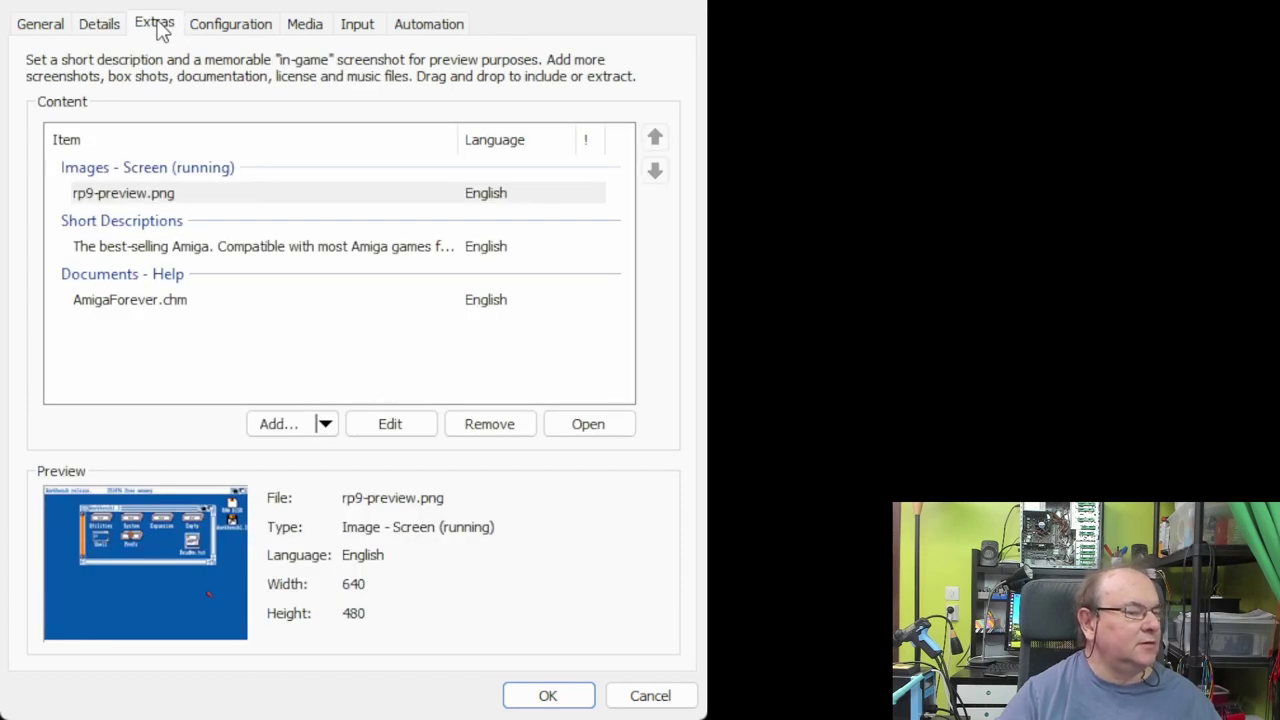
click(218, 34)
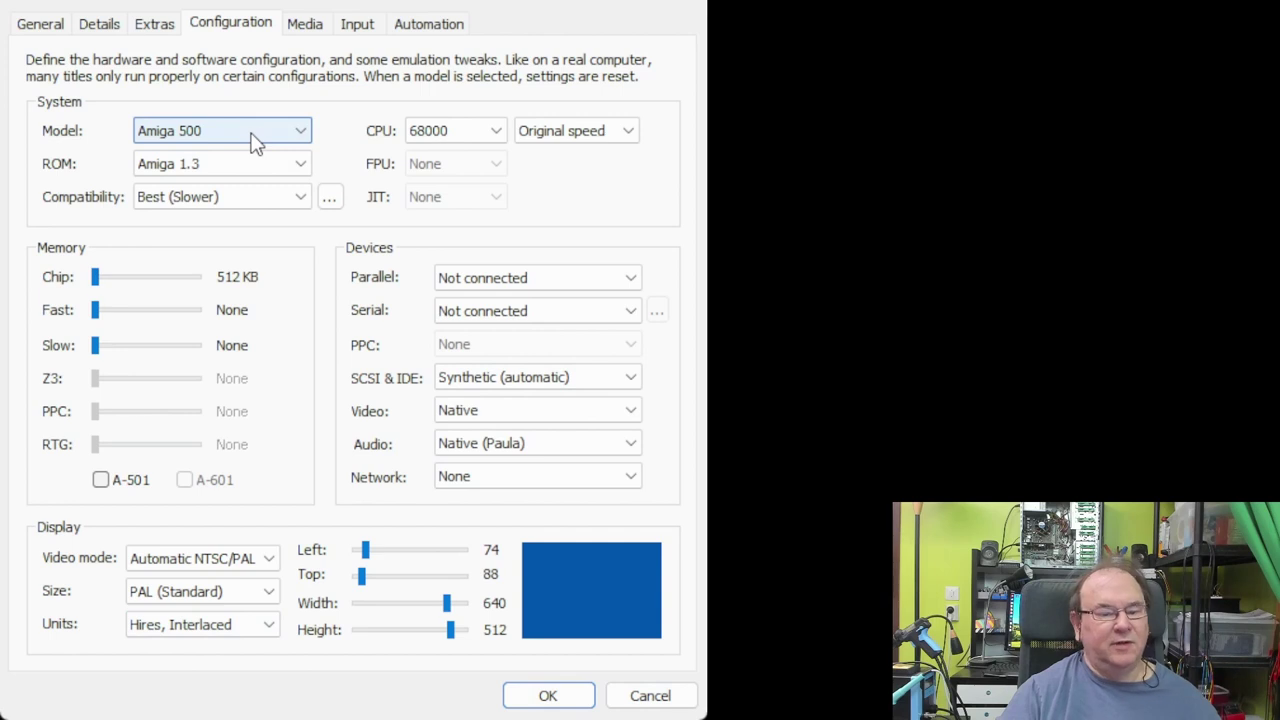
click(312, 27)
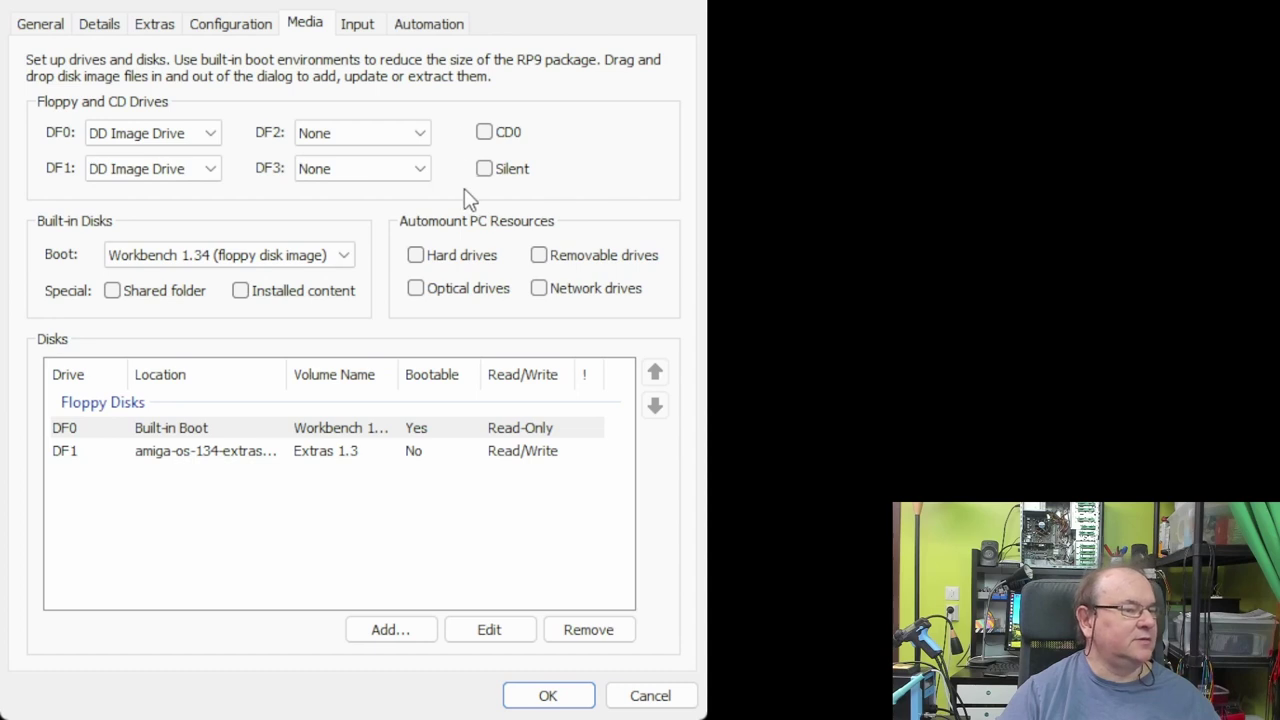
click(360, 31)
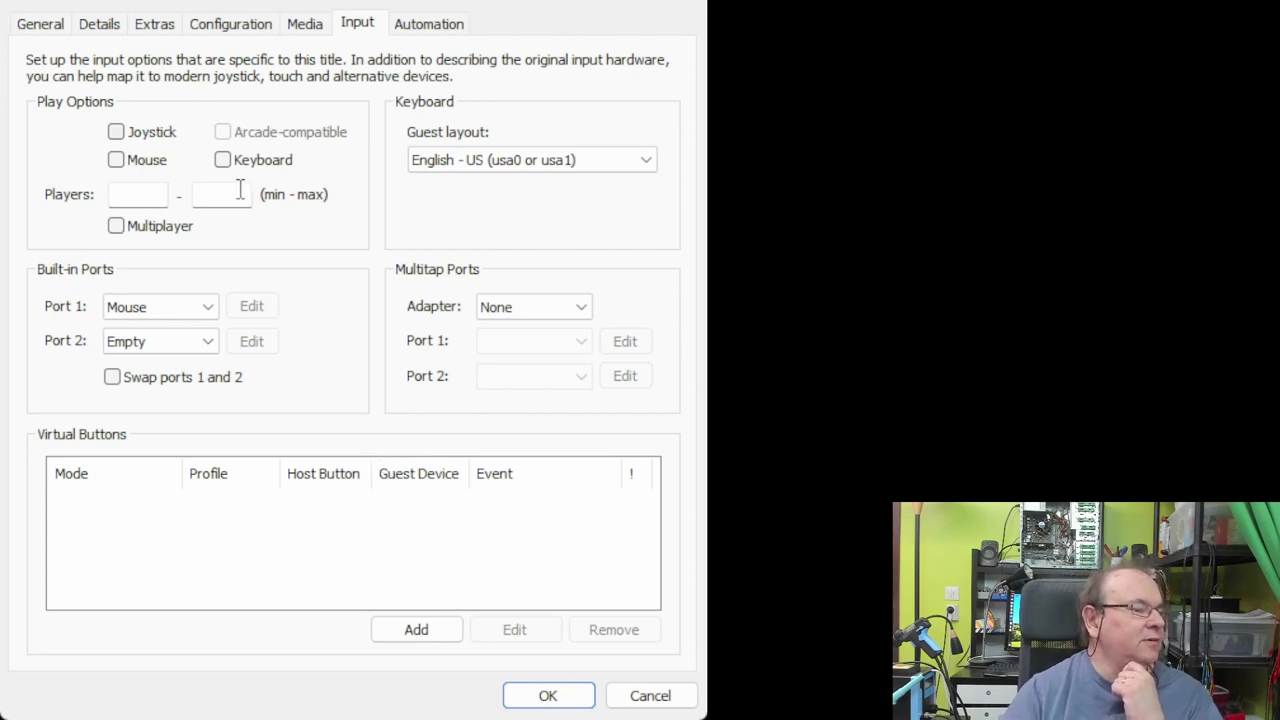
click(118, 132)
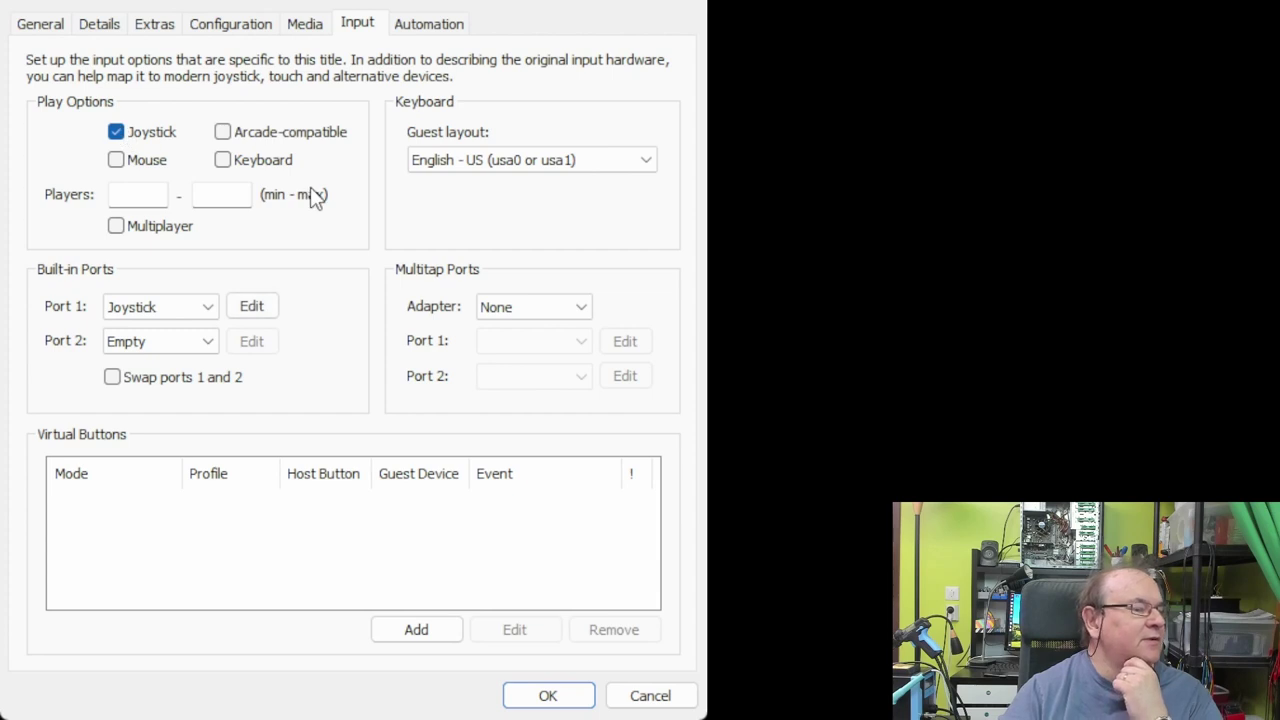
click(116, 132)
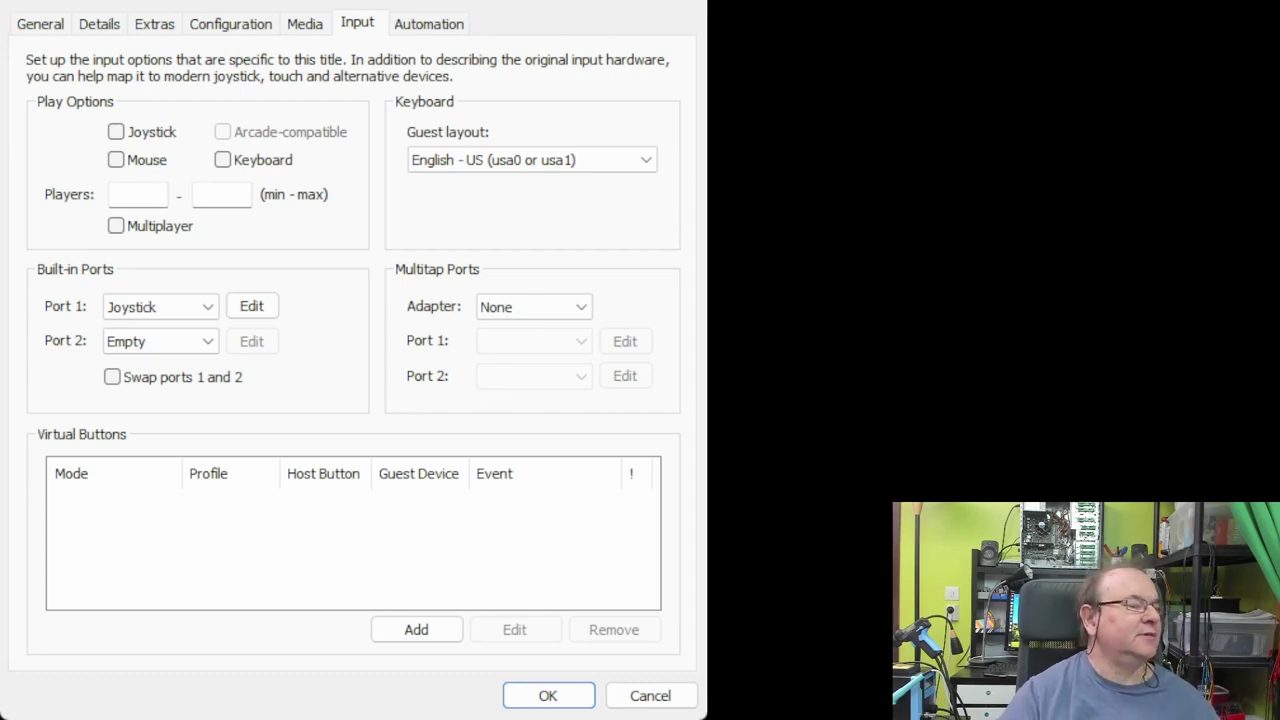
click(438, 37)
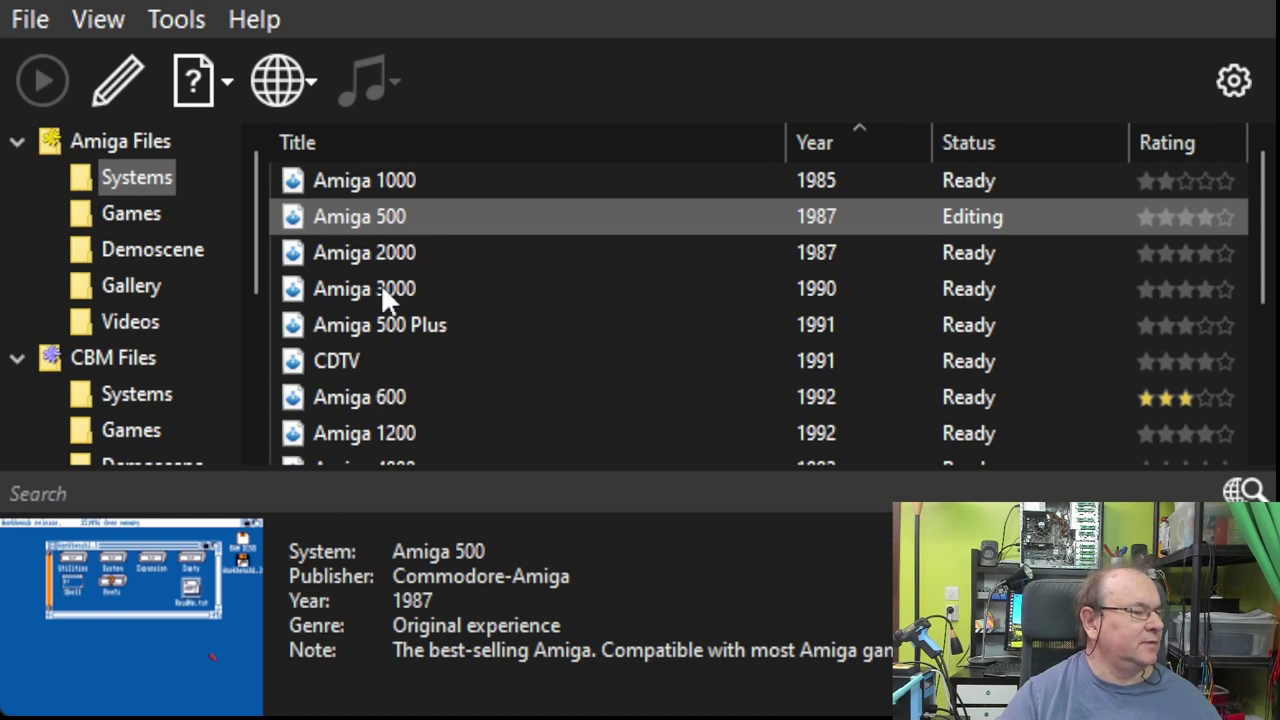
Launch the Amiga 500 from the Amiga systems so that it boots into Workbench
click(328, 259)
click(341, 212)
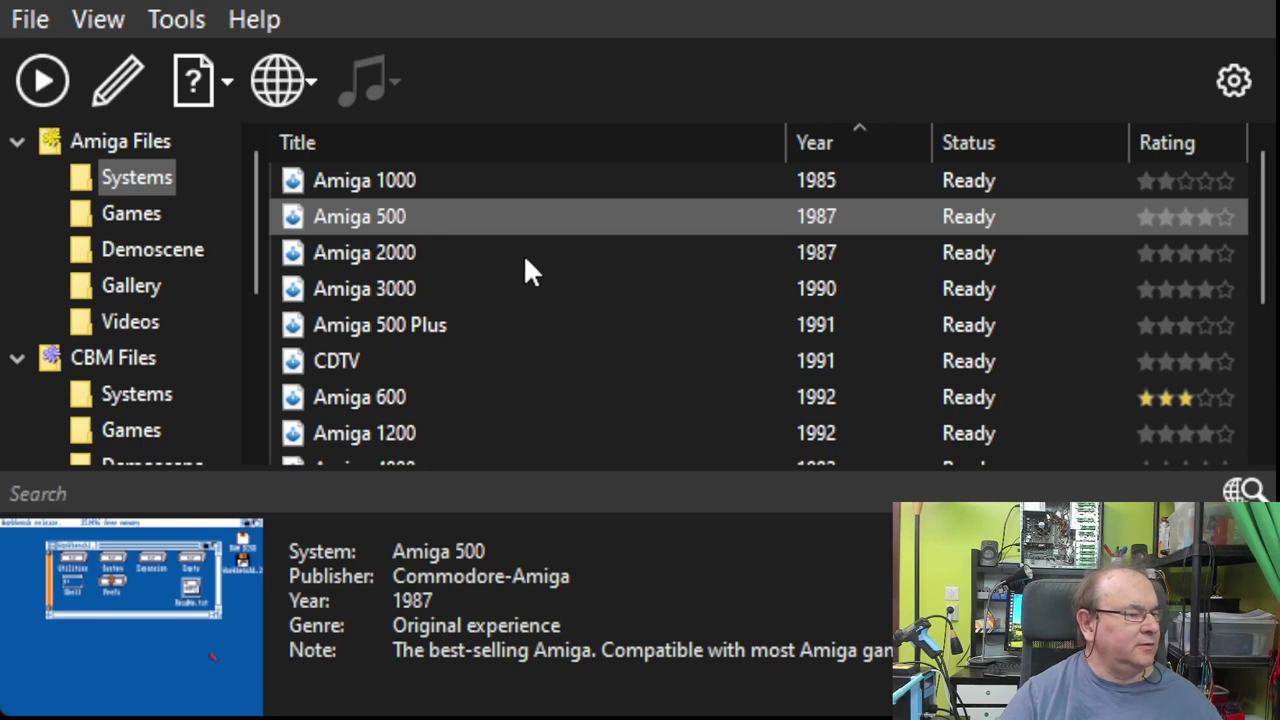
key(Return)
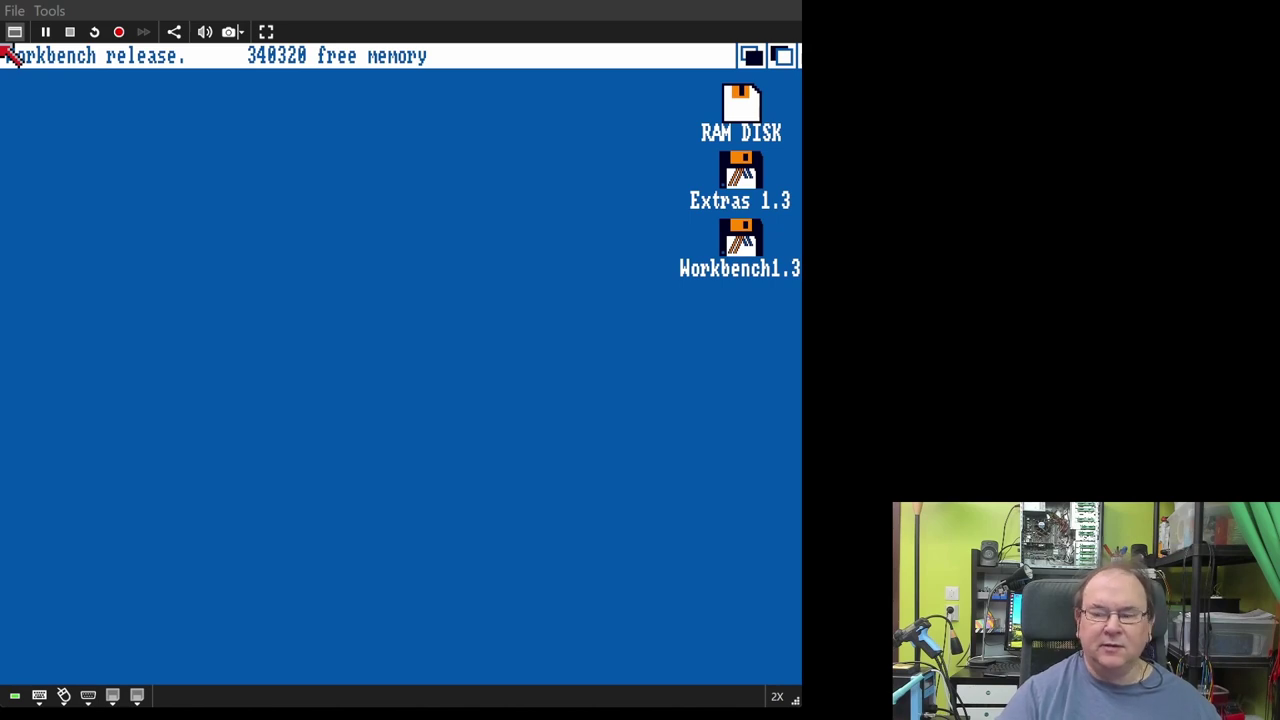
Give the running Amiga 500 mouse control and open the Utilities drawer on the Workbench1.3 disk
click(517, 371)
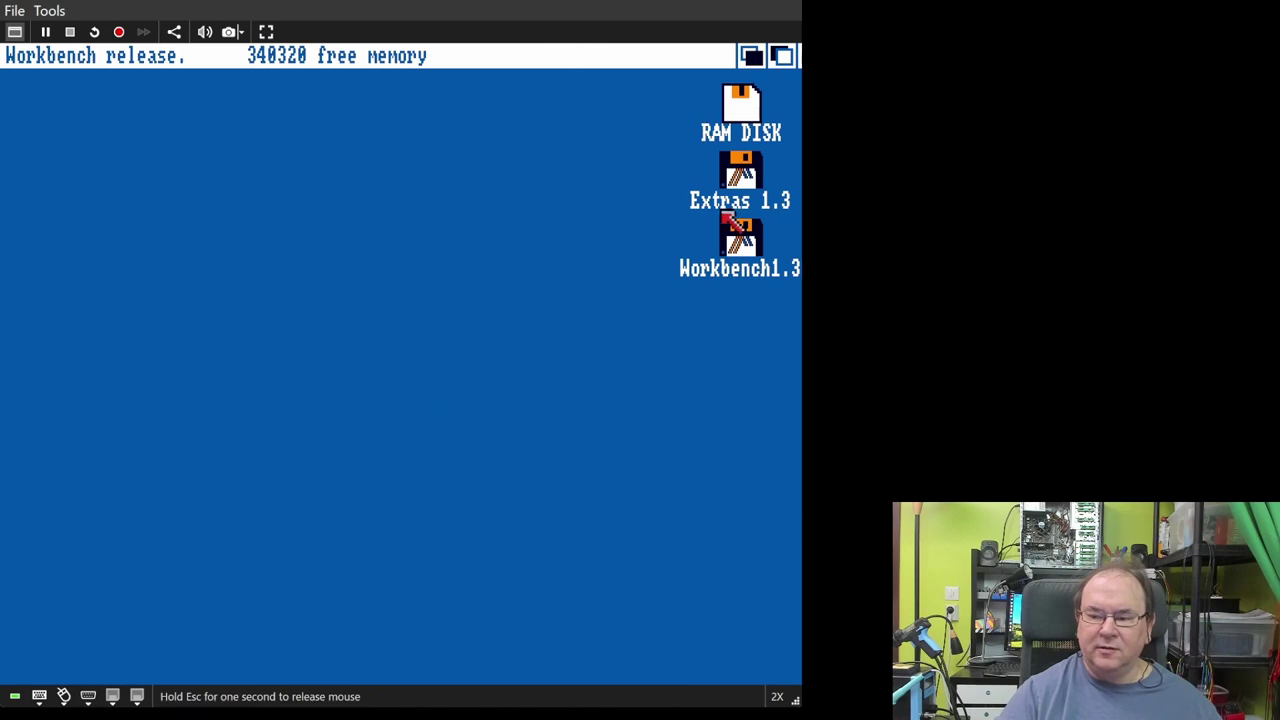
click(746, 186)
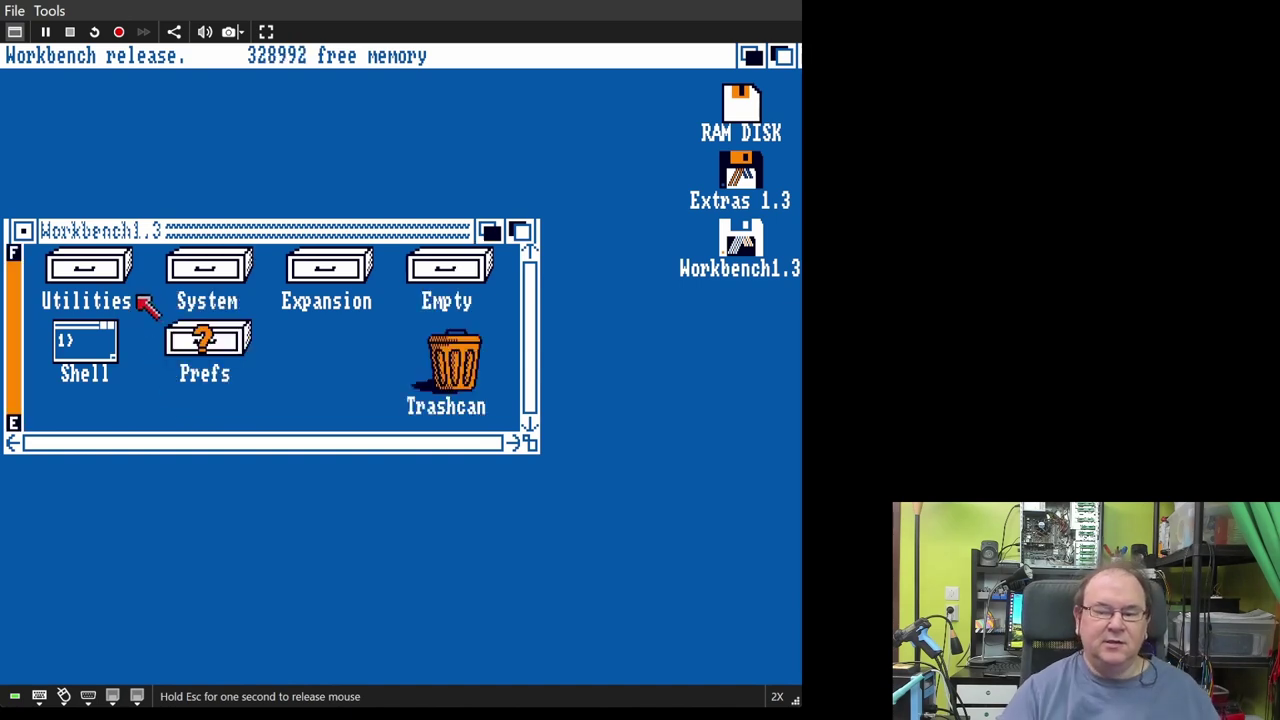
double_click(92, 272)
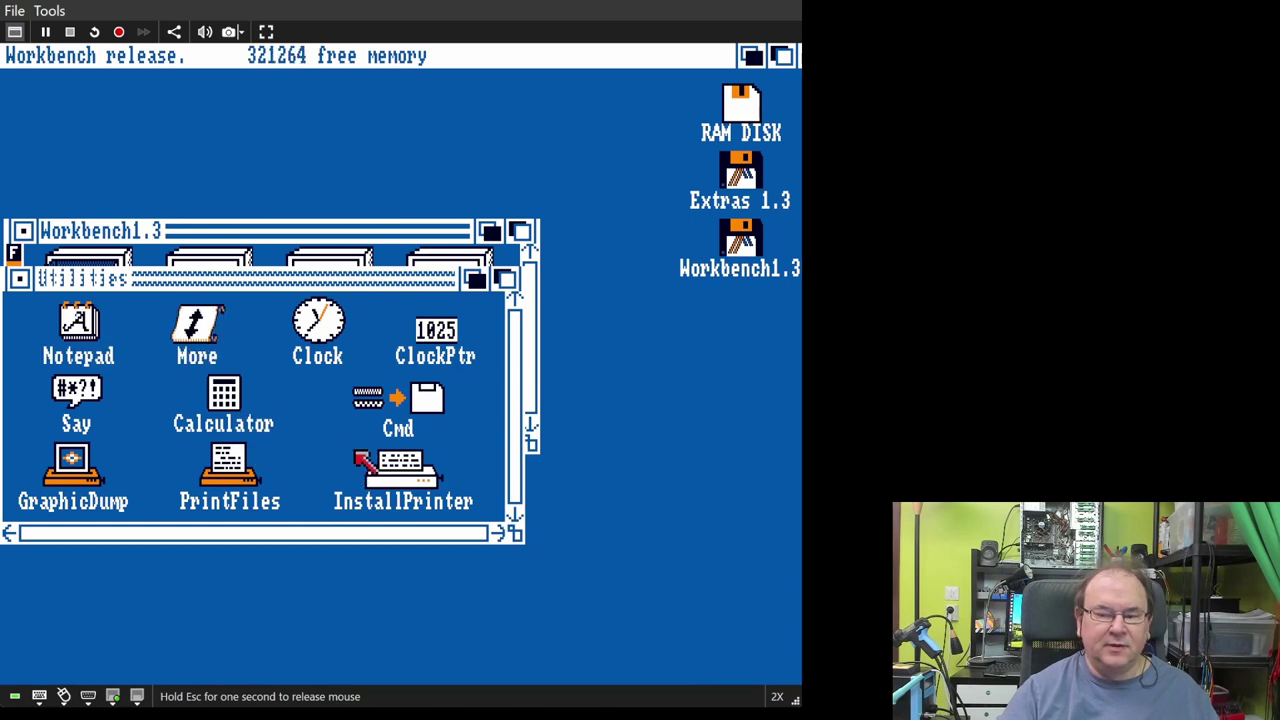
Start the Clock from the Utilities drawer and enlarge its window until the clock face is large and roughly round
click(318, 318)
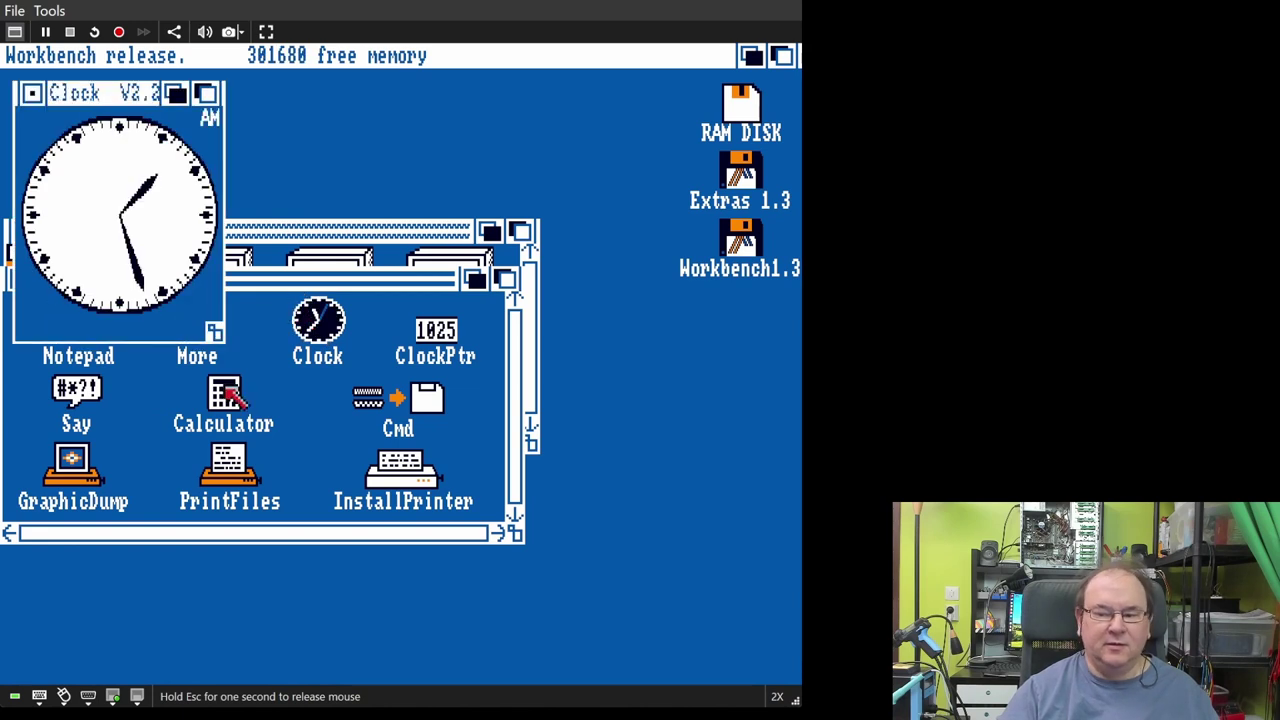
drag(214, 332, 420, 468)
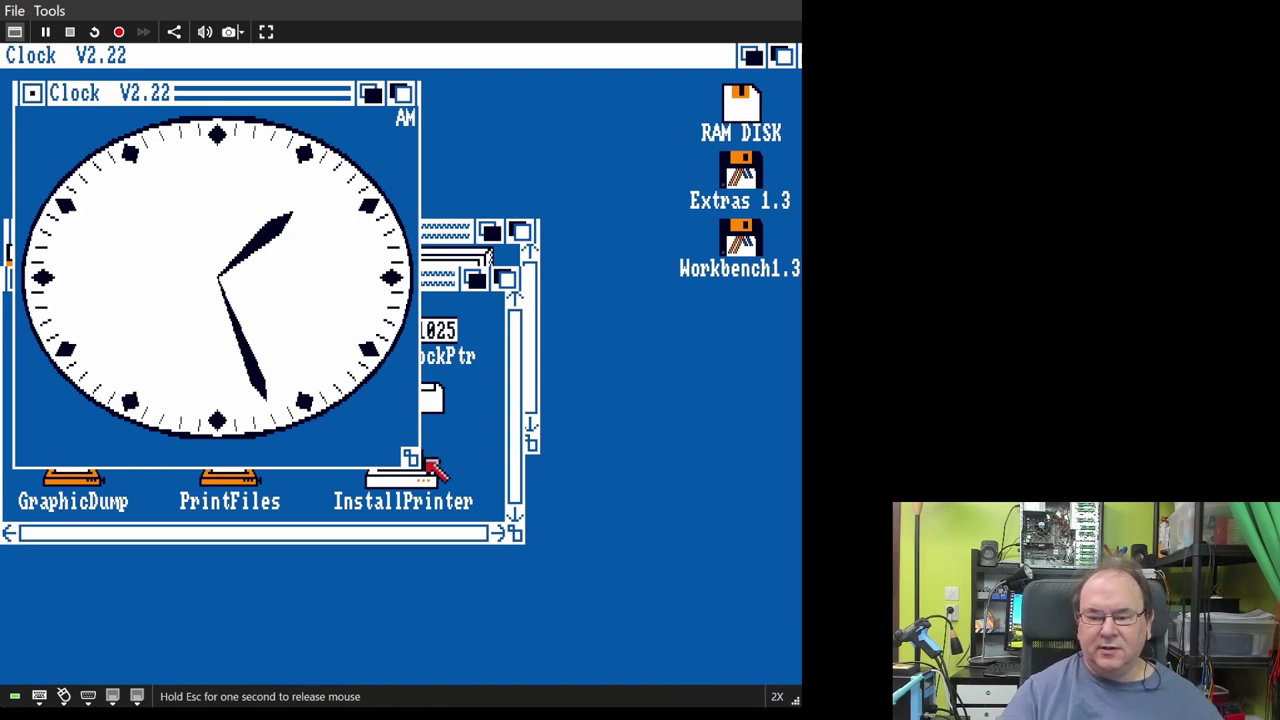
mouse_move(413, 462)
mouse_down()
mouse_move(378, 432)
mouse_move(342, 446)
mouse_up()
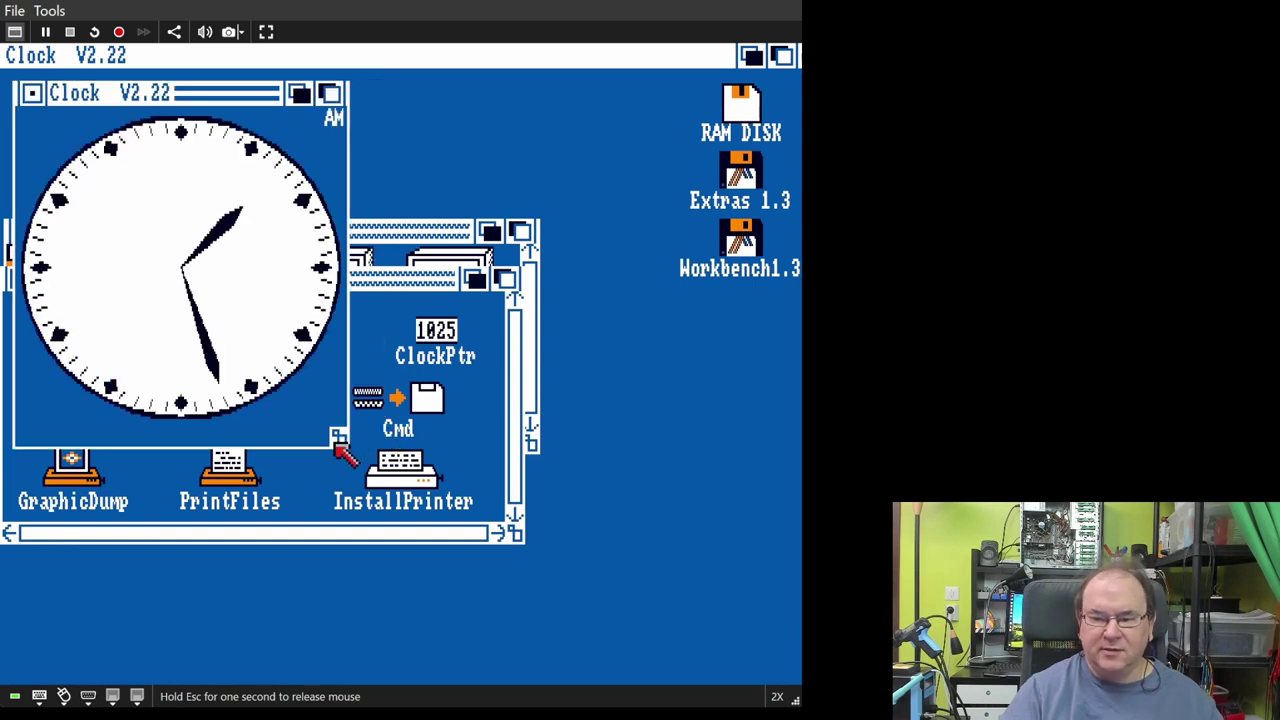